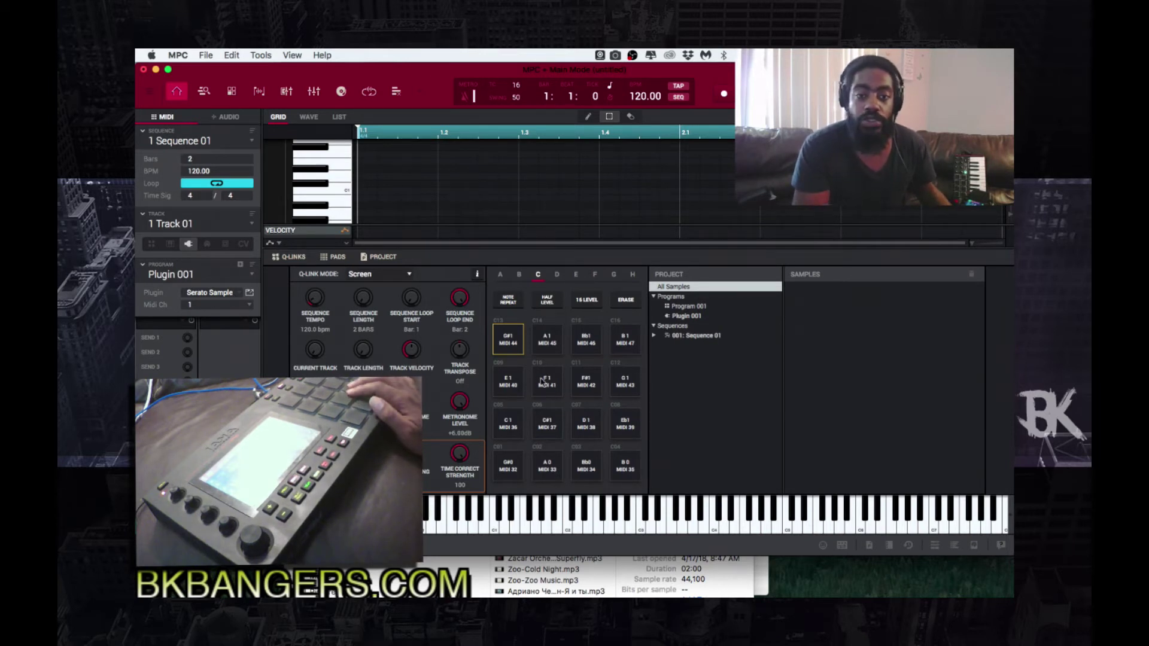
# Step: Set the Plugin 001 program's pad note mapping to Classic MPC
pyautogui.click(258, 55)
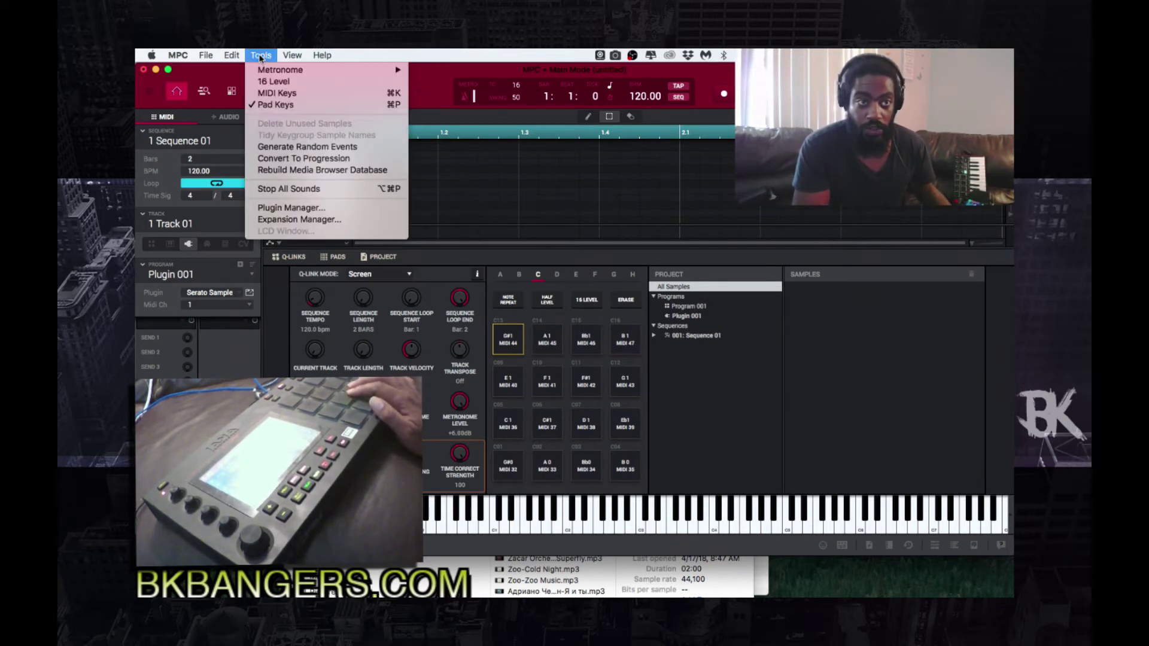
pyautogui.moveTo(229, 56)
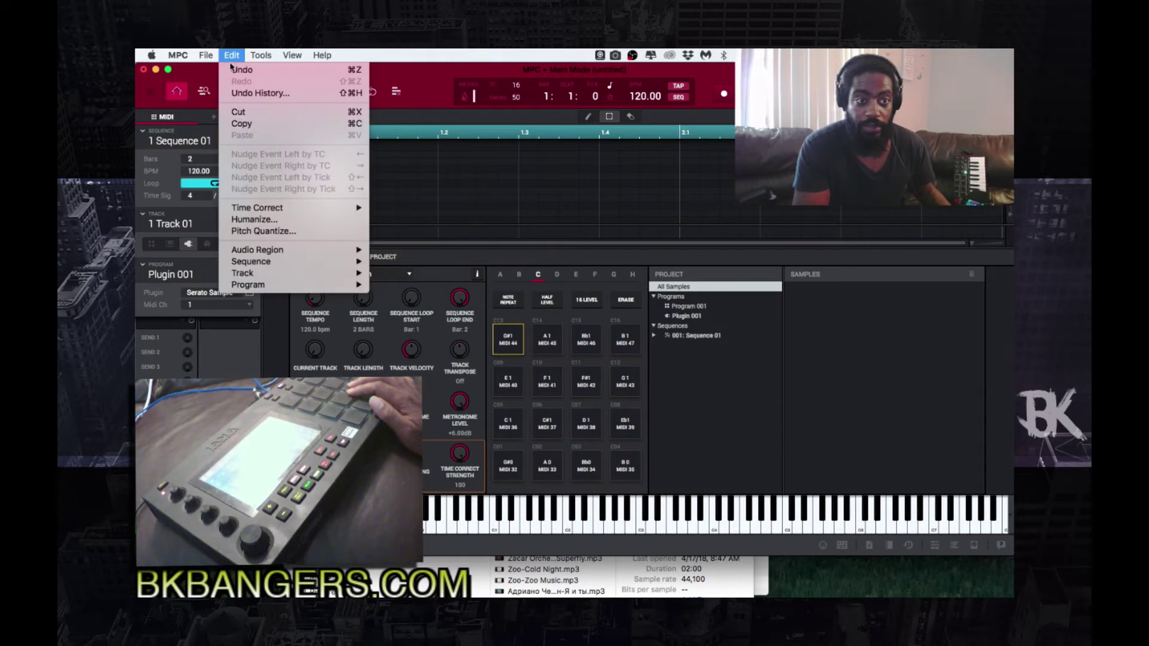
pyautogui.moveTo(258, 285)
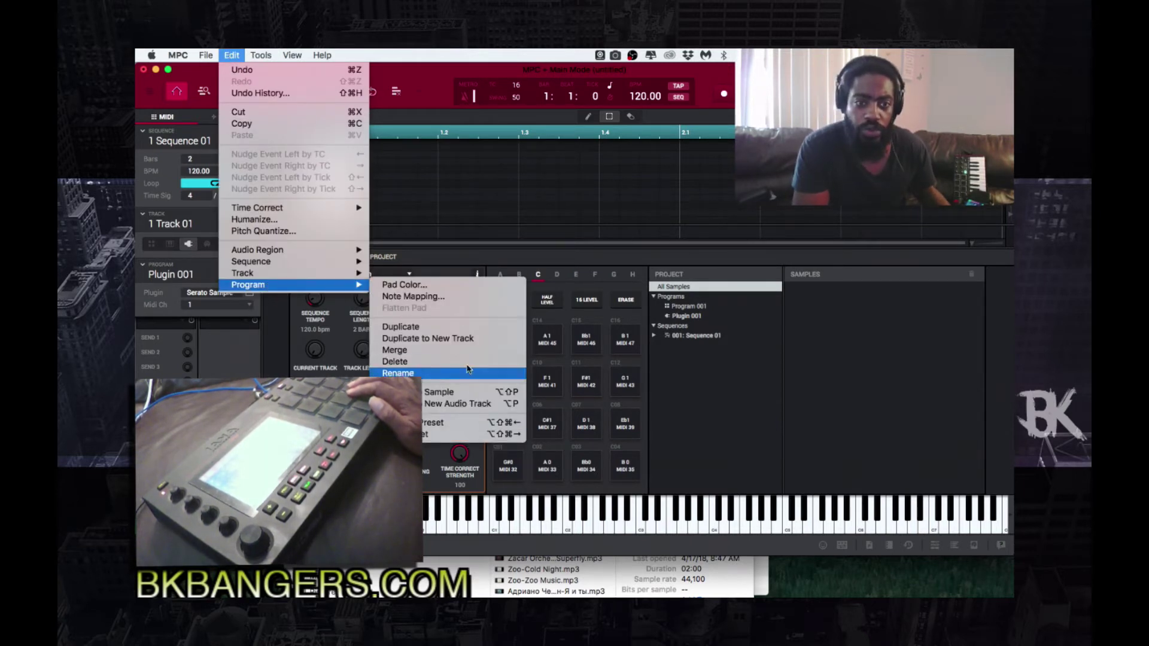
pyautogui.click(470, 303)
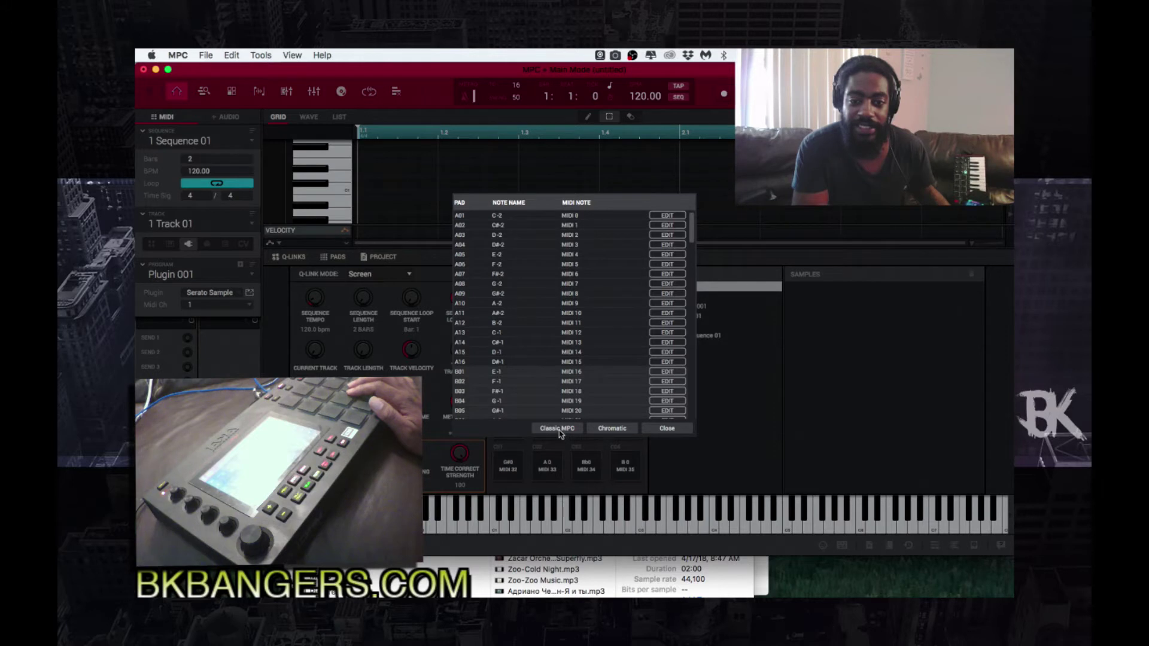
pyautogui.click(564, 429)
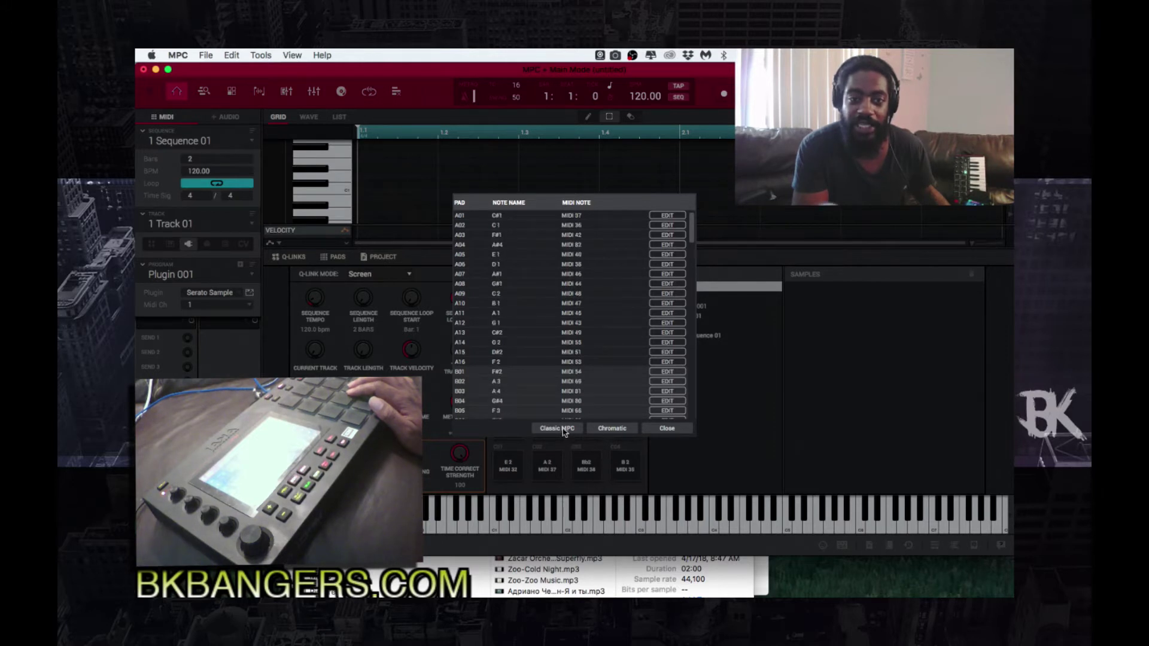
pyautogui.click(665, 429)
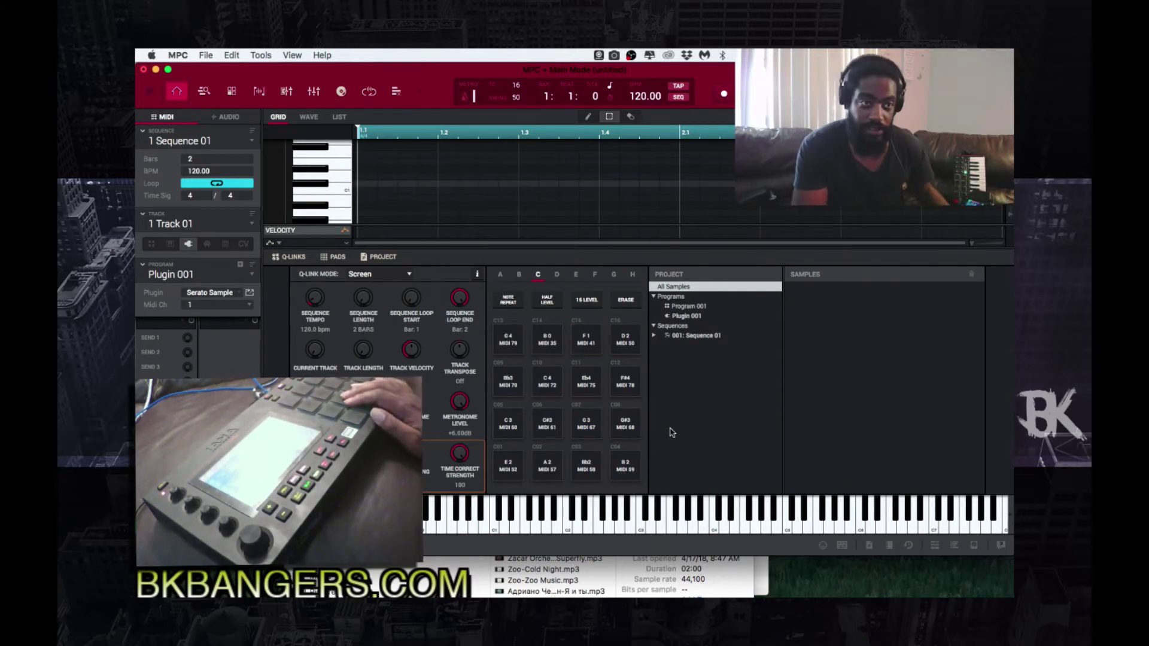
# Step: Set the Plugin 001 program's pad note mapping back to Chromatic
pyautogui.click(233, 56)
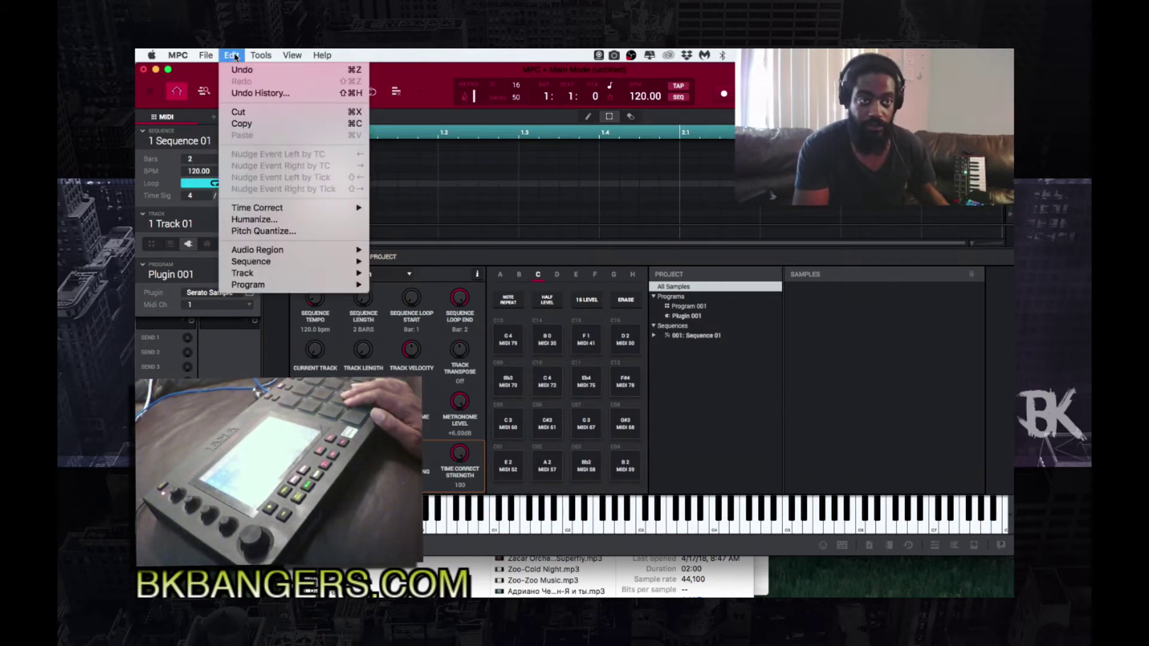
pyautogui.moveTo(296, 287)
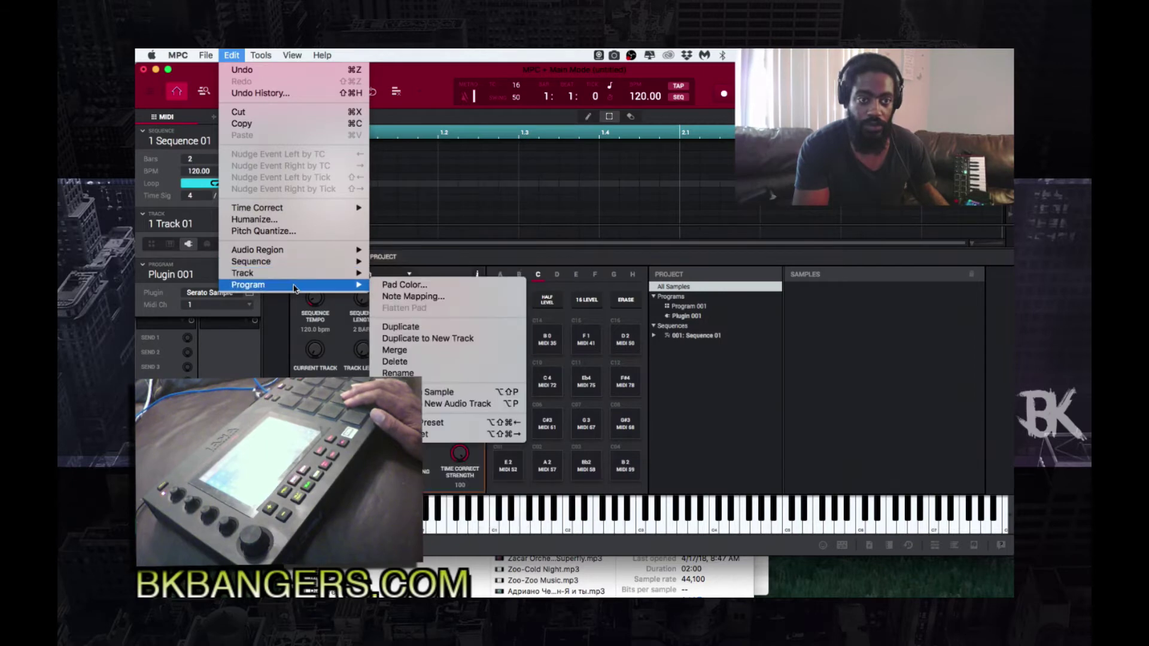
pyautogui.click(447, 298)
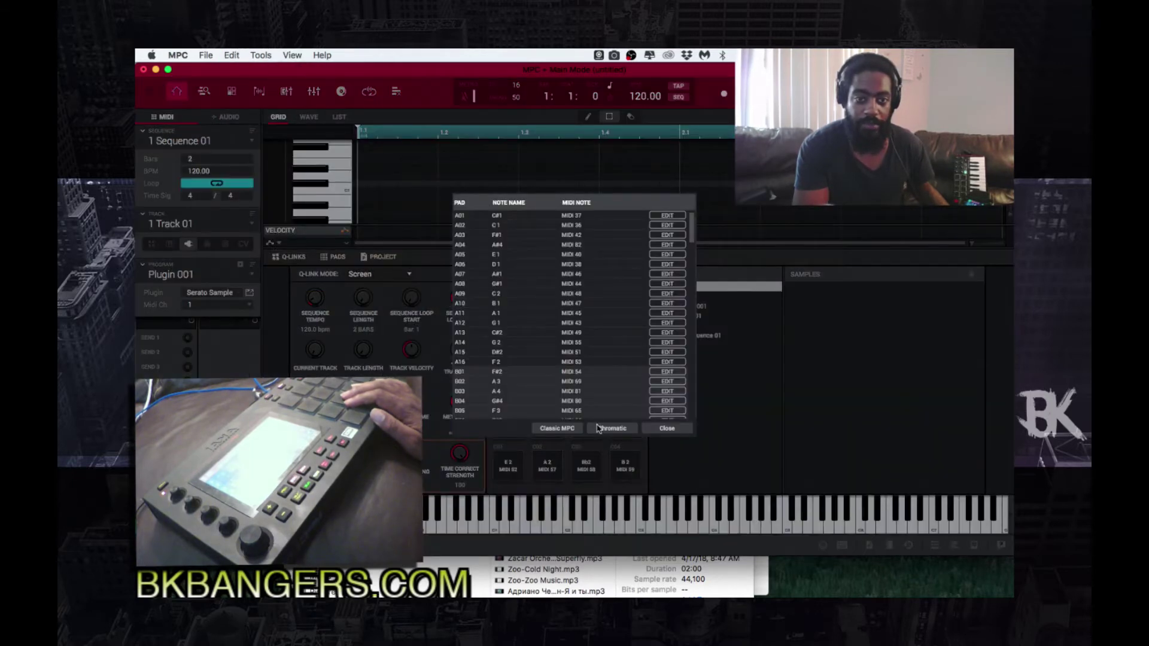
pyautogui.click(685, 430)
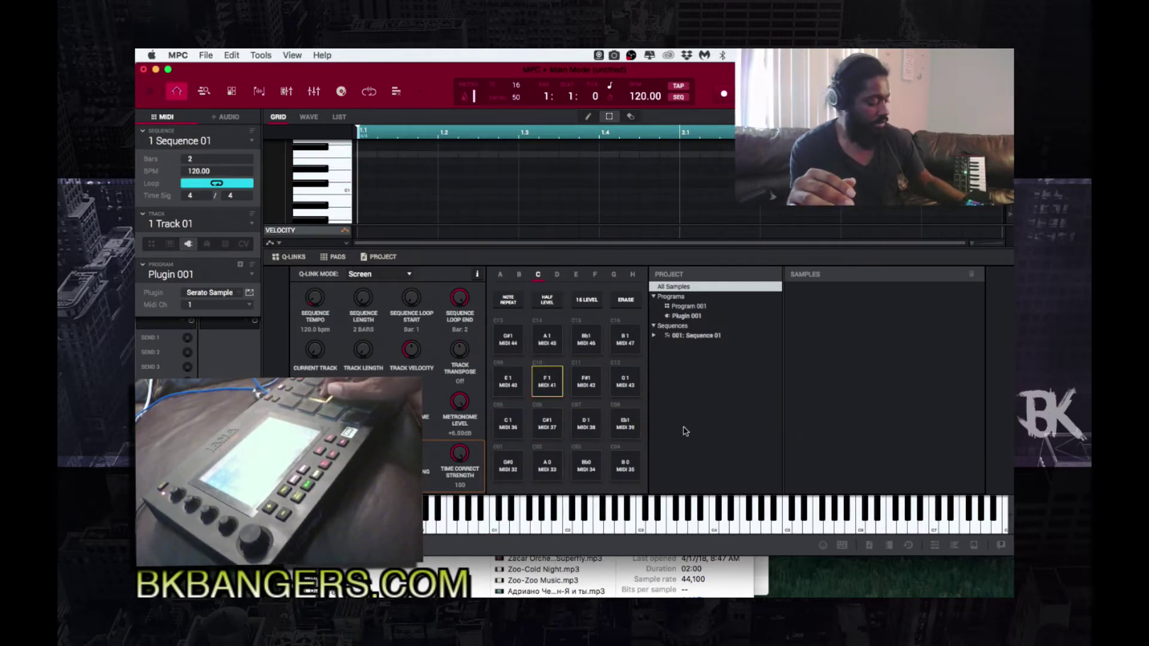
# Step: Check the loaded sample's slices in Serato Sample and record the sixteen pads in ascending order, starting at C1, into Track 01
pyautogui.click(249, 293)
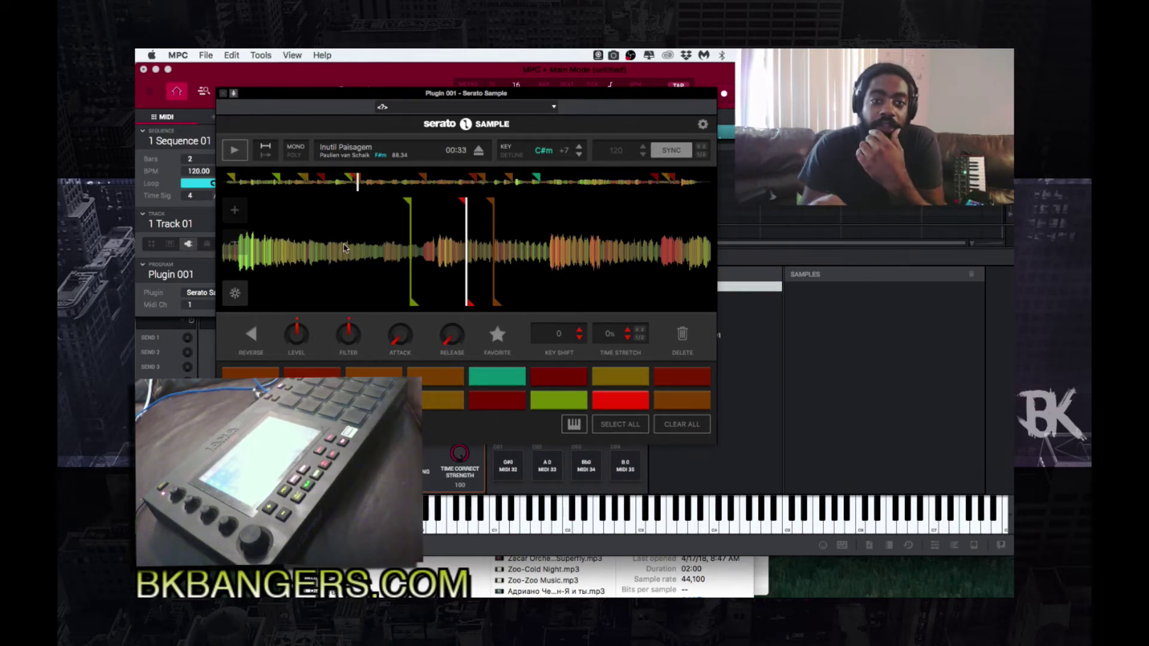
pyautogui.click(724, 94)
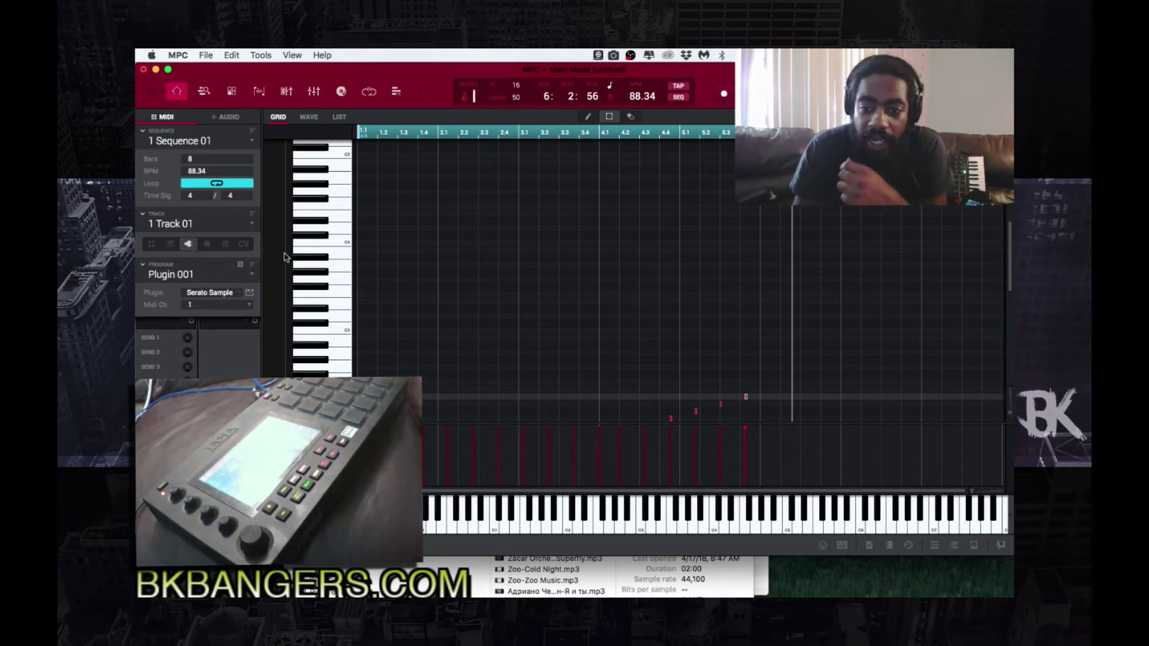
# Step: Nudge the recorded notes after the first one earlier so the second, third and fourth start on beats 1.2, 1.3 and 1.4
pyautogui.scroll(-5, 491, 279)
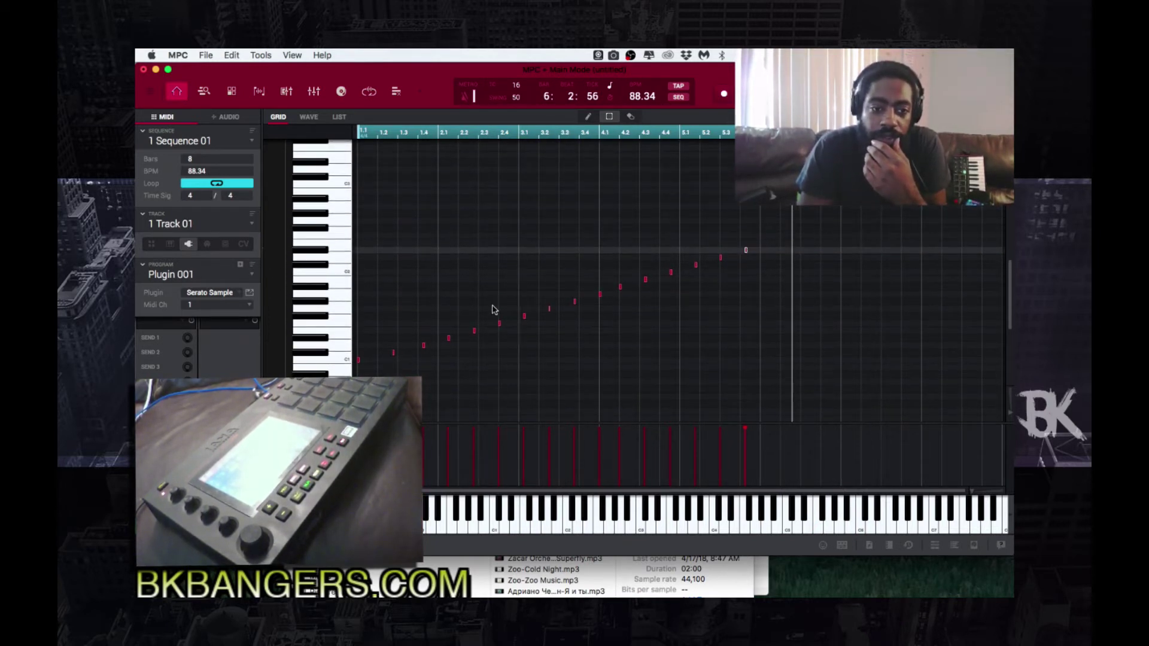
pyautogui.moveTo(757, 234); pyautogui.dragTo(395, 365)
pyautogui.press('Left')
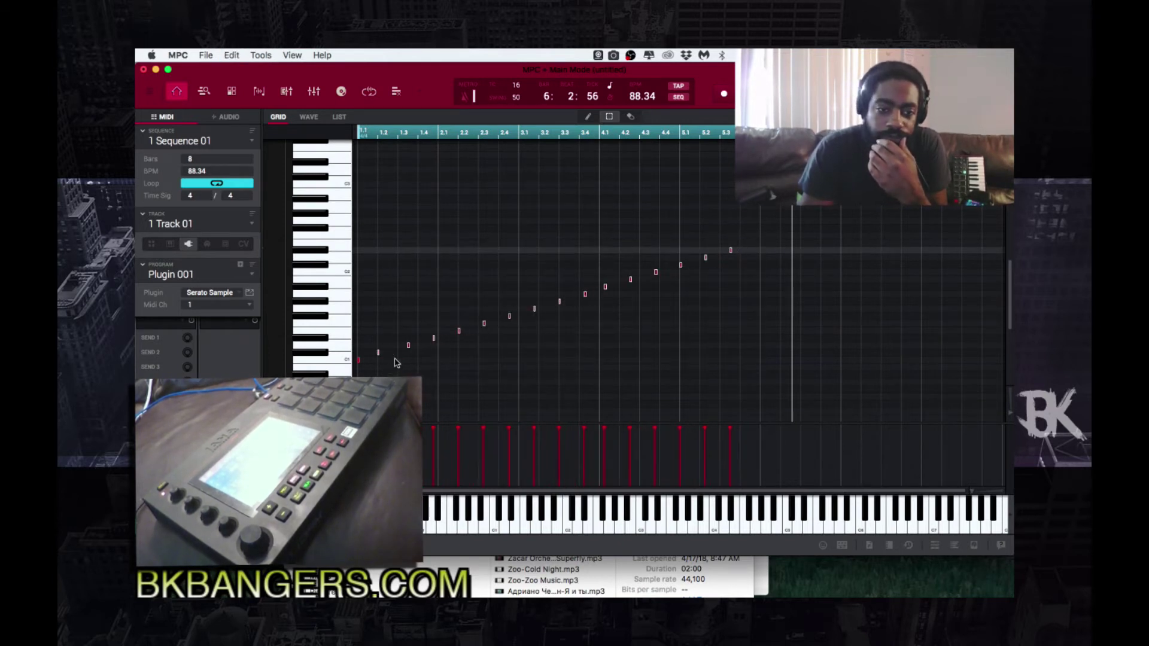
pyautogui.moveTo(747, 233); pyautogui.dragTo(422, 358)
pyautogui.moveTo(784, 219); pyautogui.dragTo(395, 368)
pyautogui.press('Left')
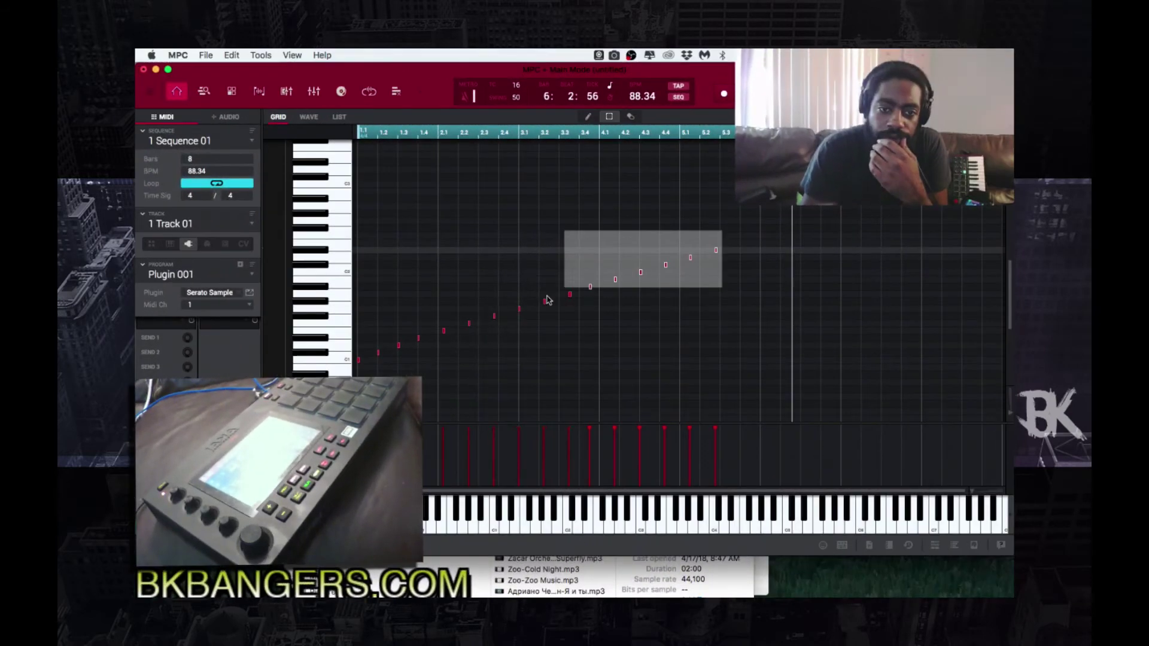
# Step: Nudge the notes from the fifth onward earlier so the fifth, sixth and seventh start on beats 2.1, 2.2 and 2.3
pyautogui.moveTo(564, 285); pyautogui.dragTo(429, 358)
pyautogui.moveTo(750, 234); pyautogui.dragTo(455, 352)
pyautogui.press('Left')
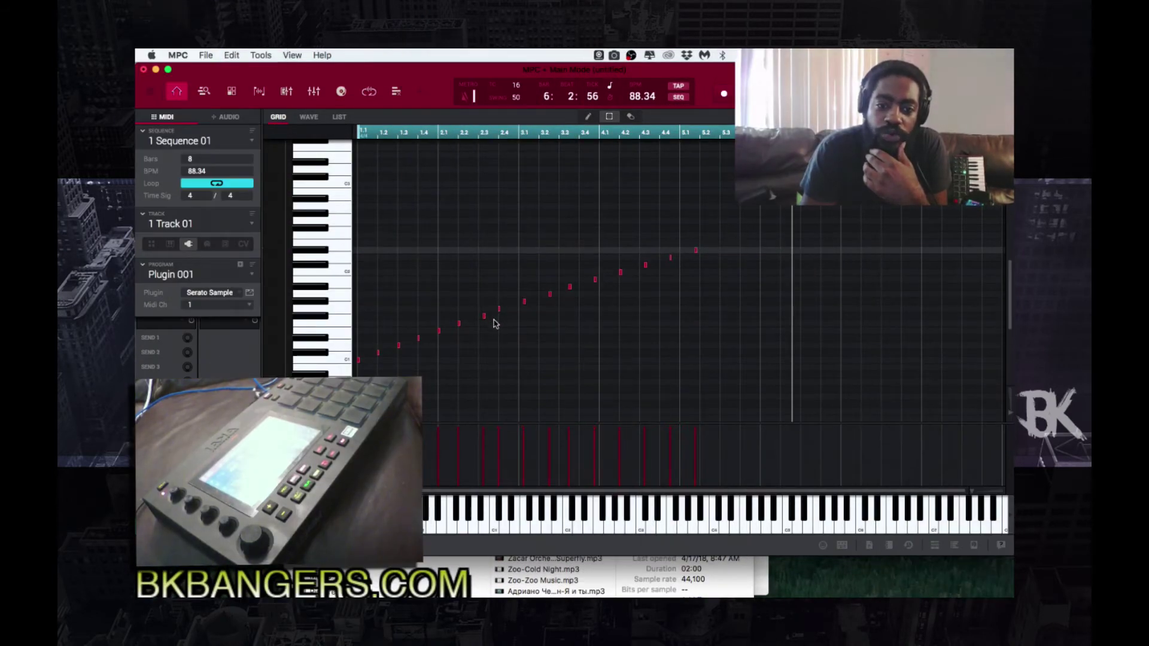
pyautogui.press('Left')
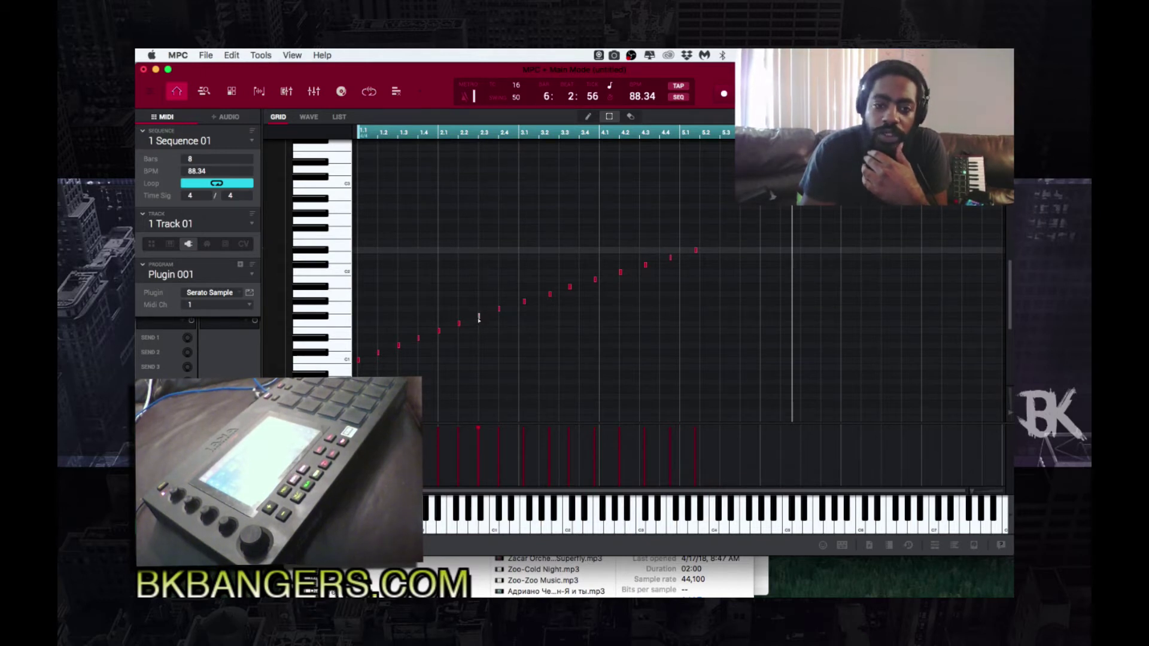
# Step: Nudge the ninth to sixteenth notes earlier so they fall one per beat from 3.1 to 4.4
pyautogui.moveTo(708, 236); pyautogui.dragTo(515, 318)
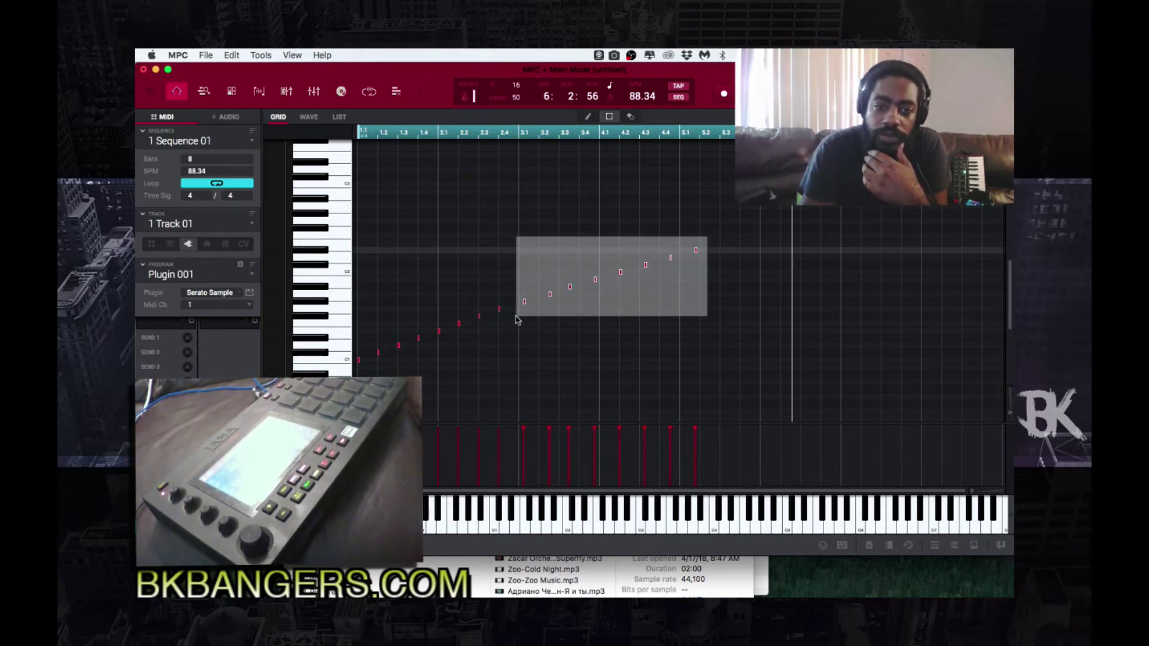
pyautogui.press('Left')
pyautogui.moveTo(699, 235); pyautogui.dragTo(540, 317)
pyautogui.press('Left')
pyautogui.press('Left')
pyautogui.moveTo(710, 235); pyautogui.dragTo(620, 286)
pyautogui.press('Left')
pyautogui.press('Left')
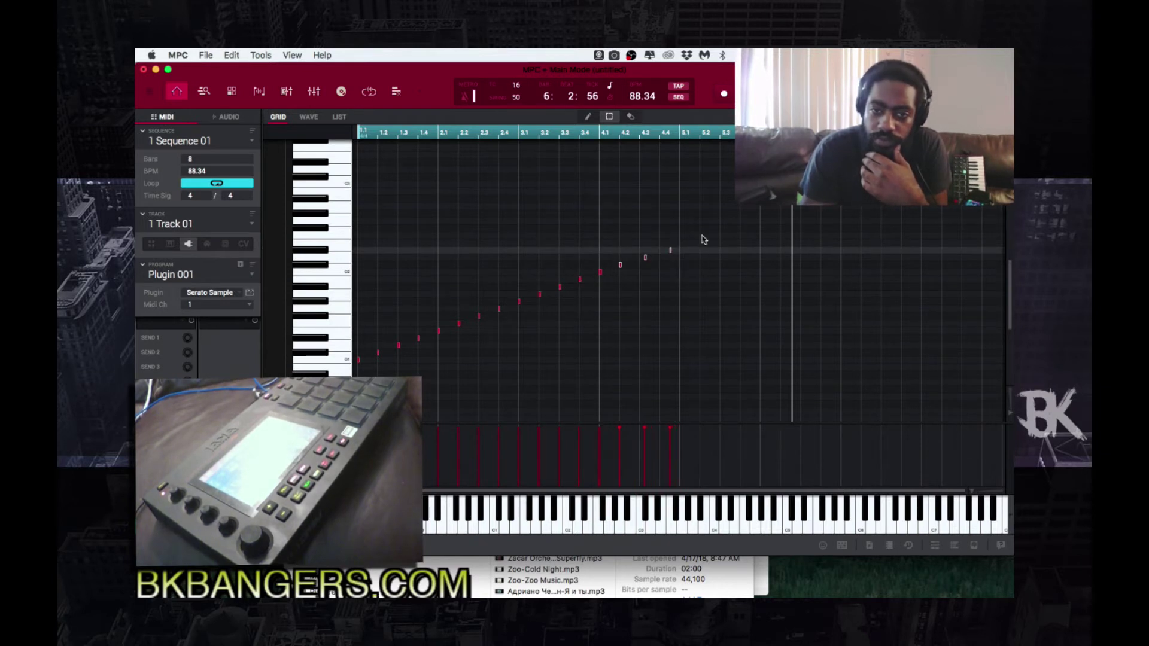
pyautogui.moveTo(688, 236); pyautogui.dragTo(662, 261)
pyautogui.press('Left')
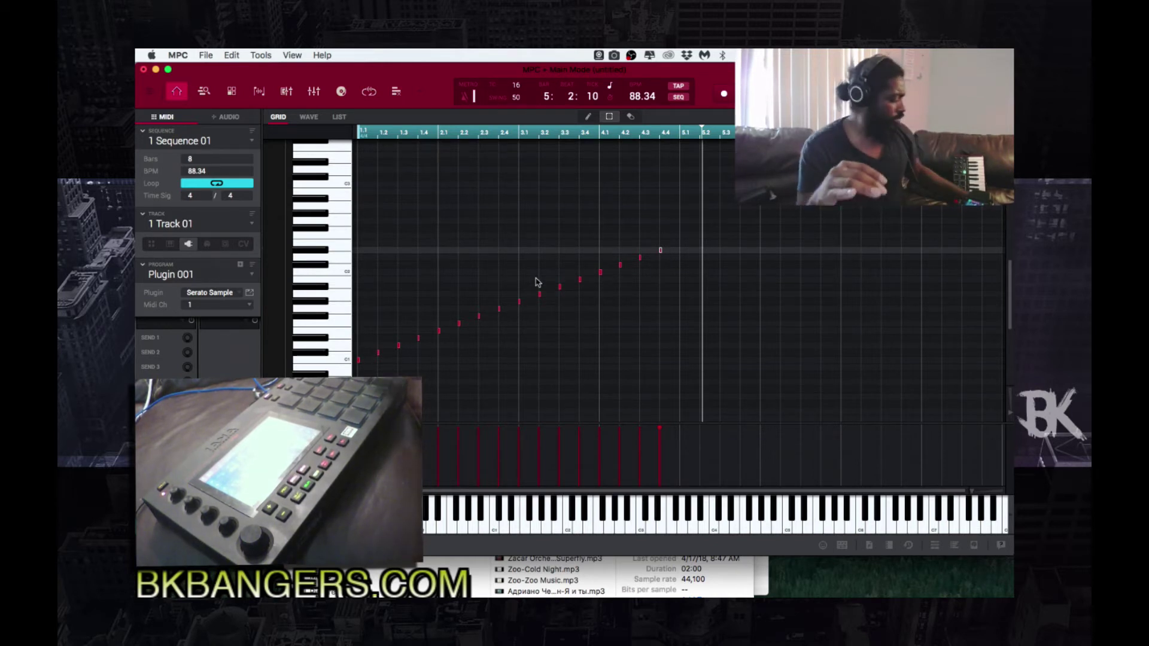
pyautogui.scroll(2, 537, 283)
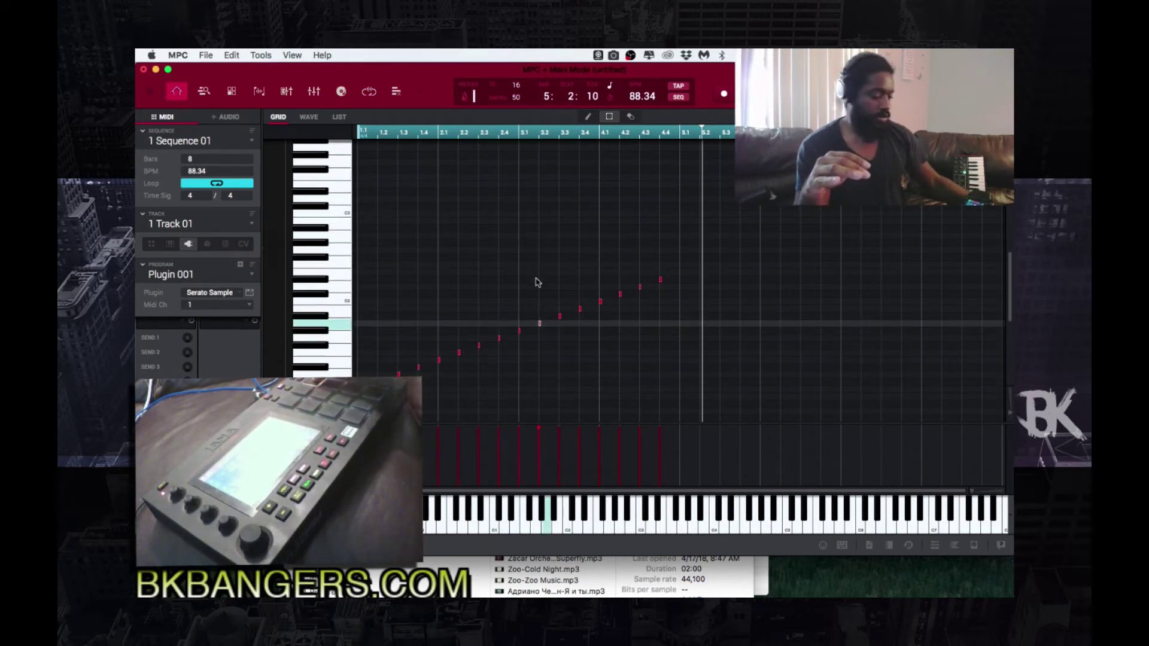
pyautogui.scroll(8, 536, 283)
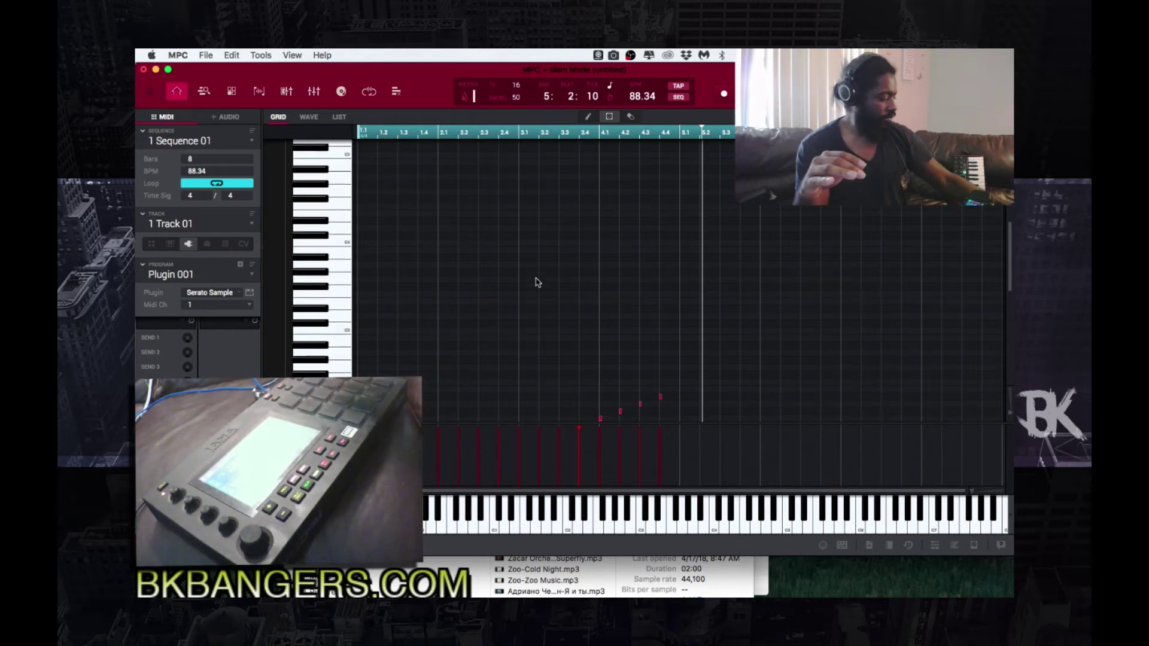
pyautogui.scroll(-8, 537, 282)
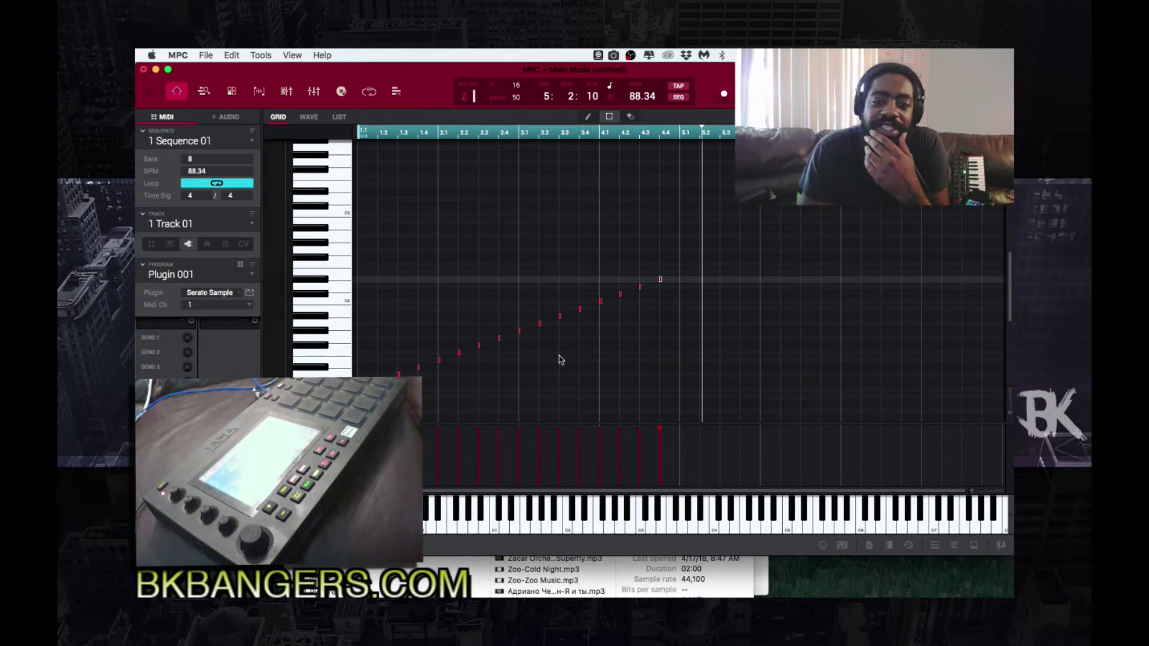
# Step: Start converting the track to a progression and name it "Serato Chromatic Pads"
pyautogui.click(261, 56)
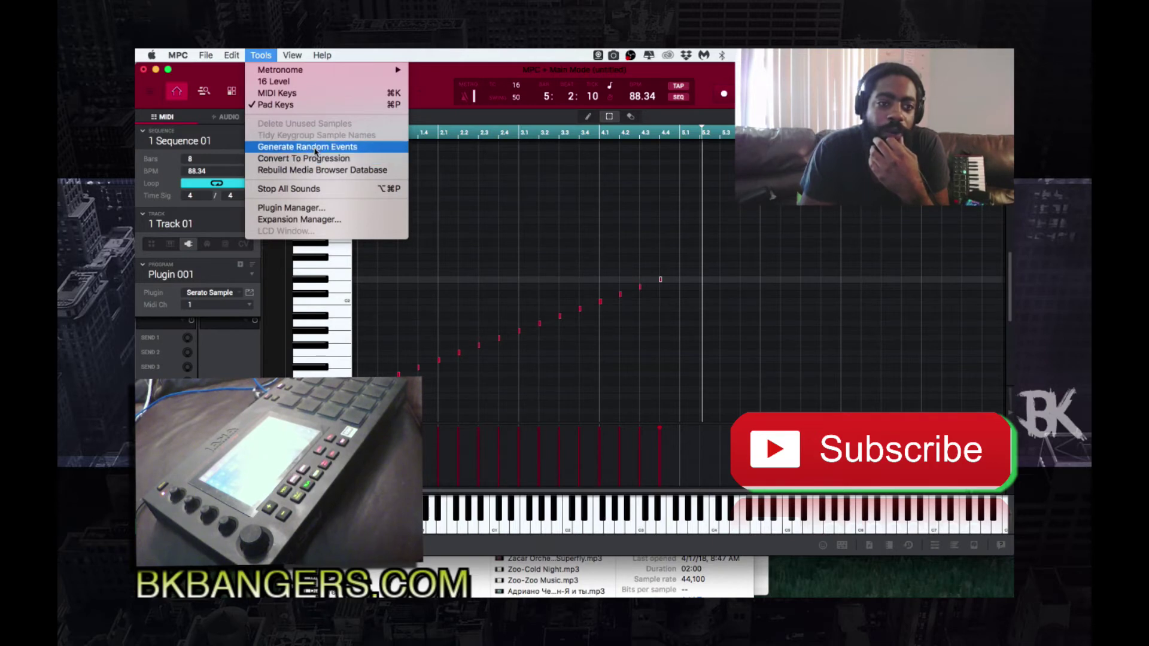
pyautogui.click(314, 159)
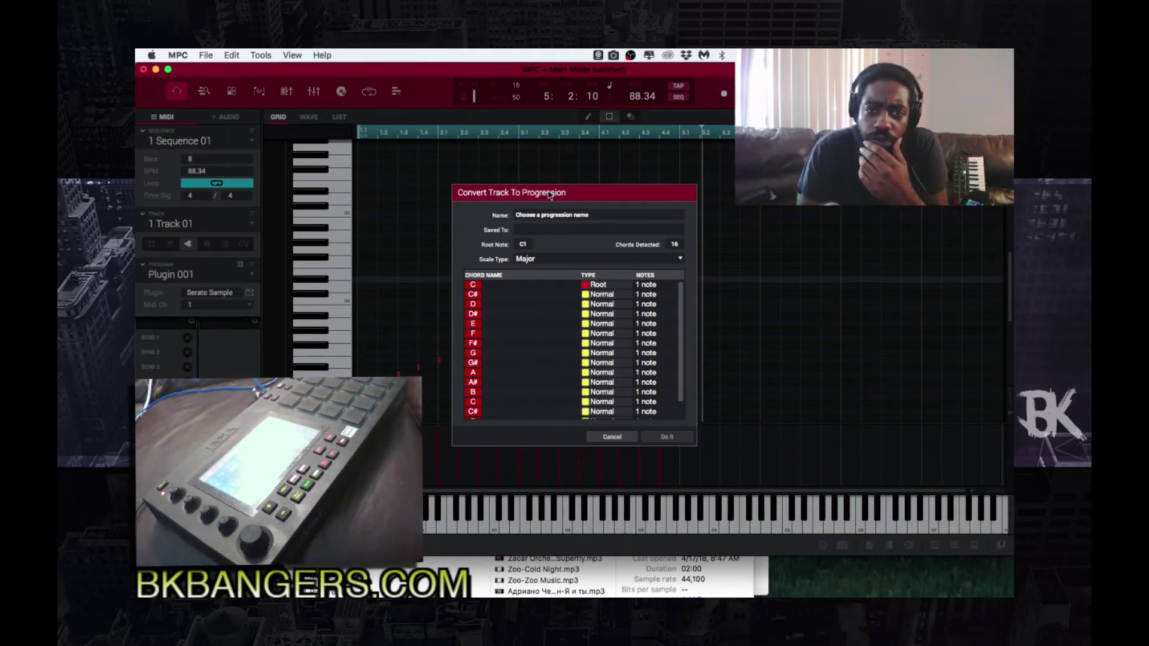
pyautogui.click(599, 213)
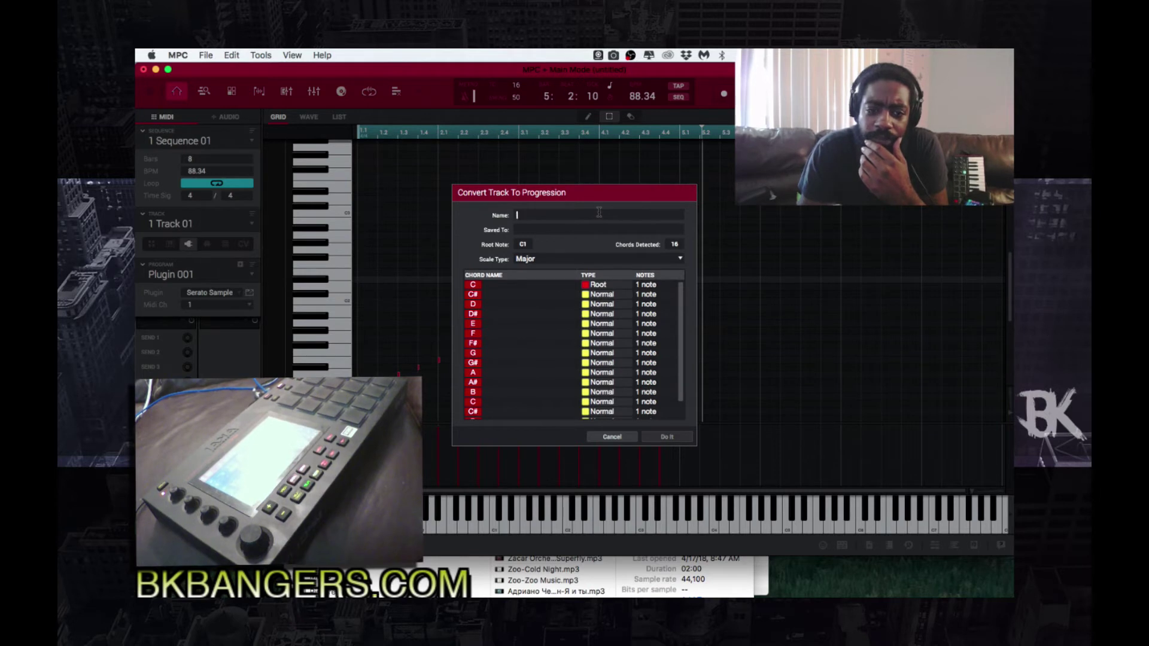
pyautogui.write('Sera')
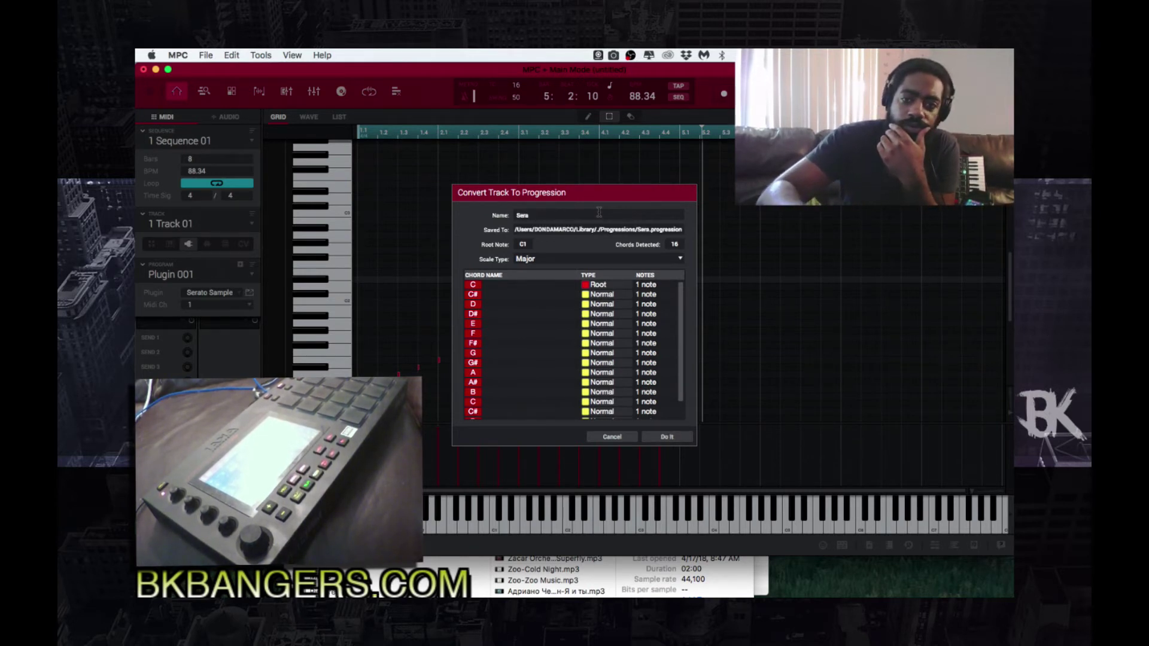
pyautogui.write('to')
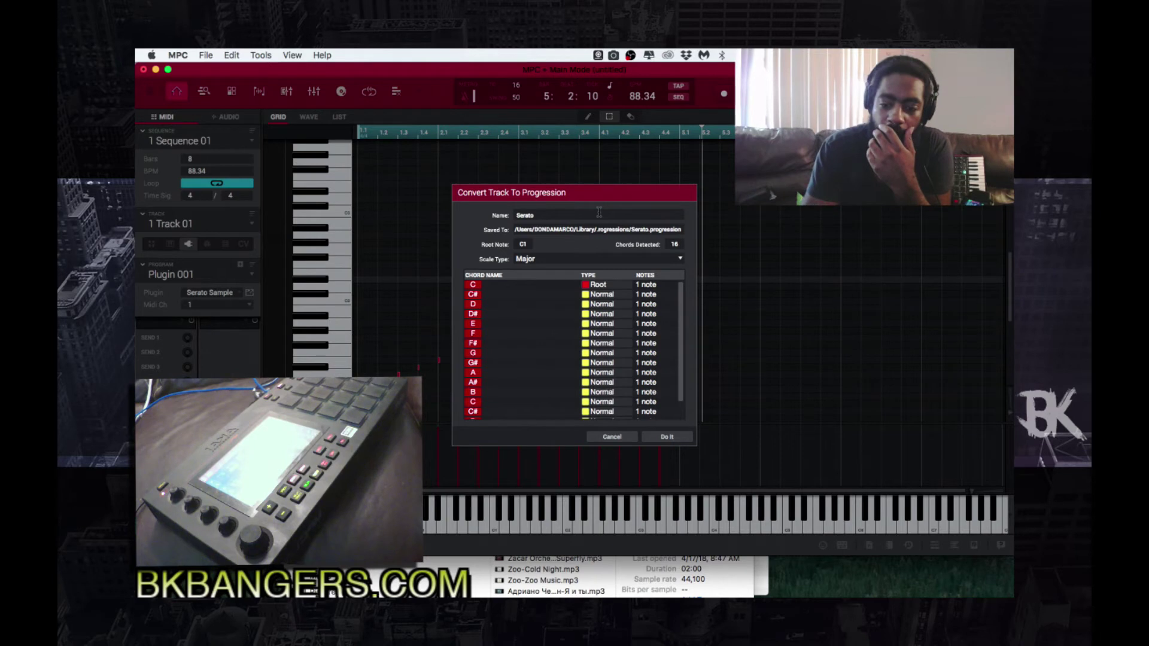
pyautogui.write('Pad')
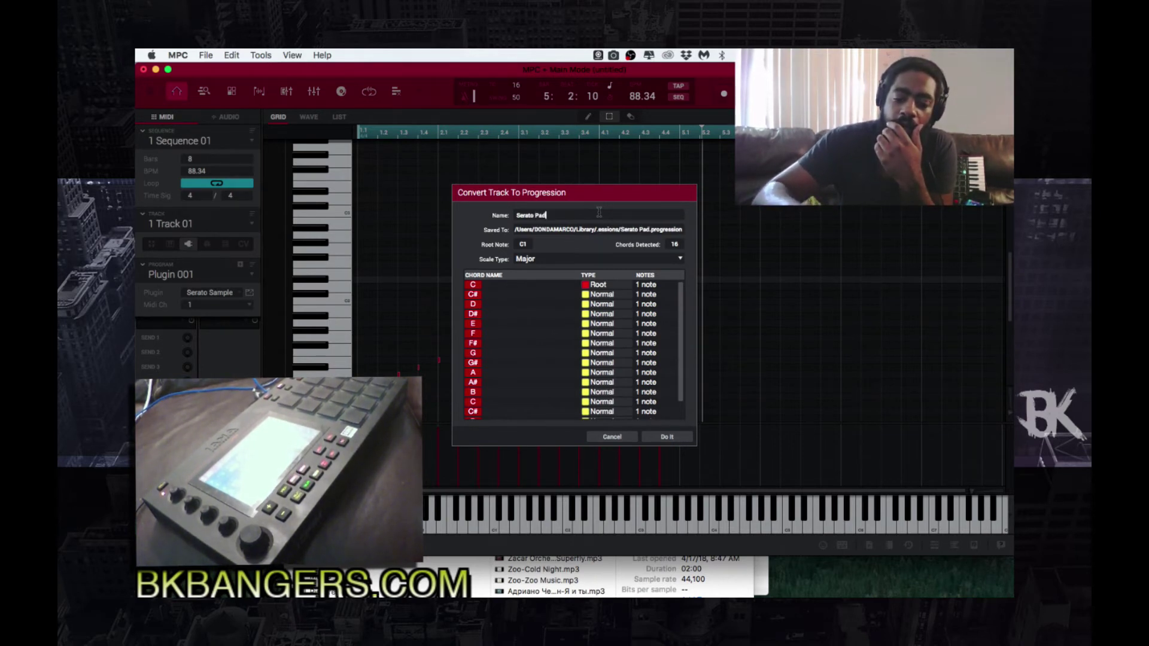
pyautogui.press('BackSpace')
pyautogui.press('BackSpace')
pyautogui.press('BackSpace')
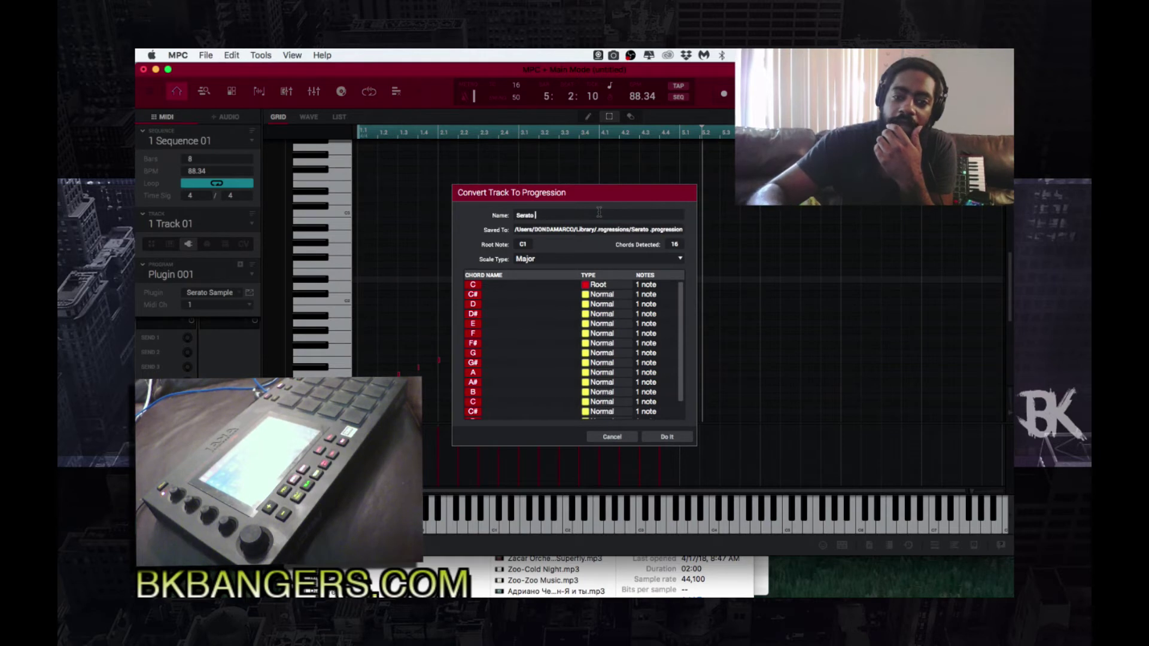
pyautogui.write('C')
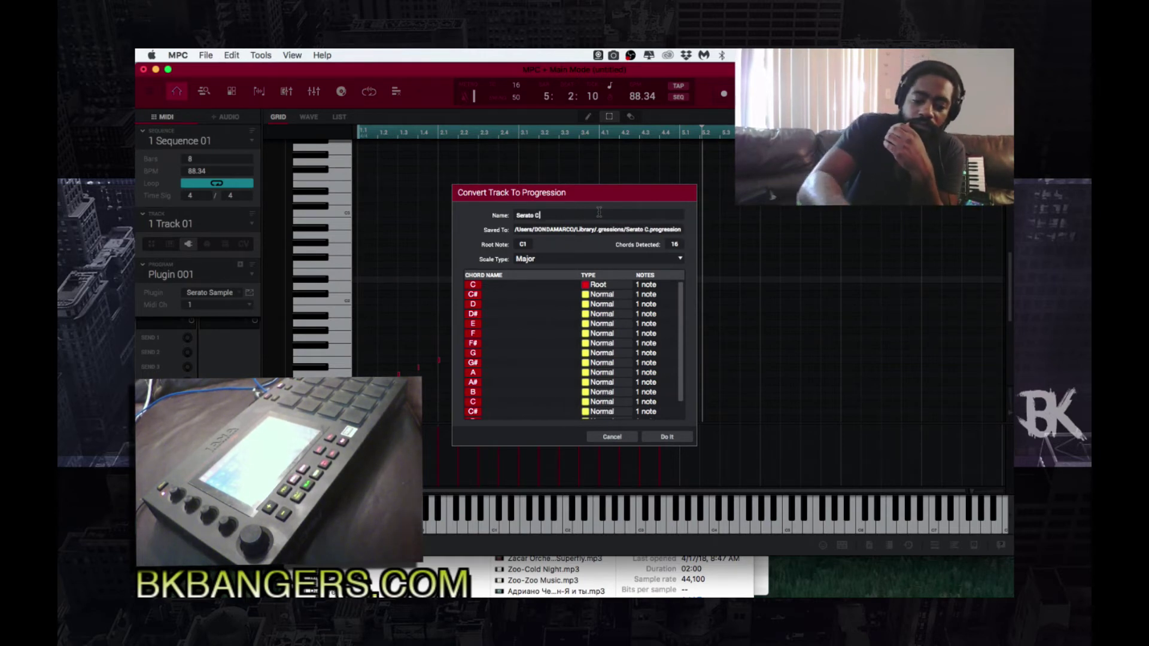
pyautogui.write('hr')
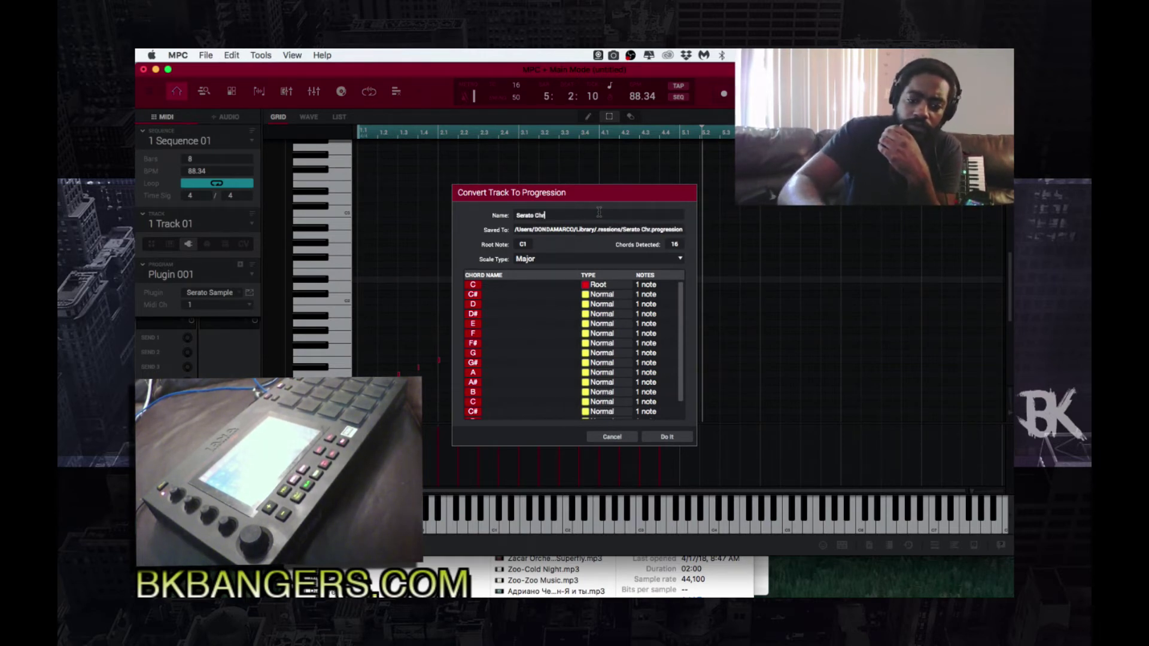
pyautogui.write('omatic')
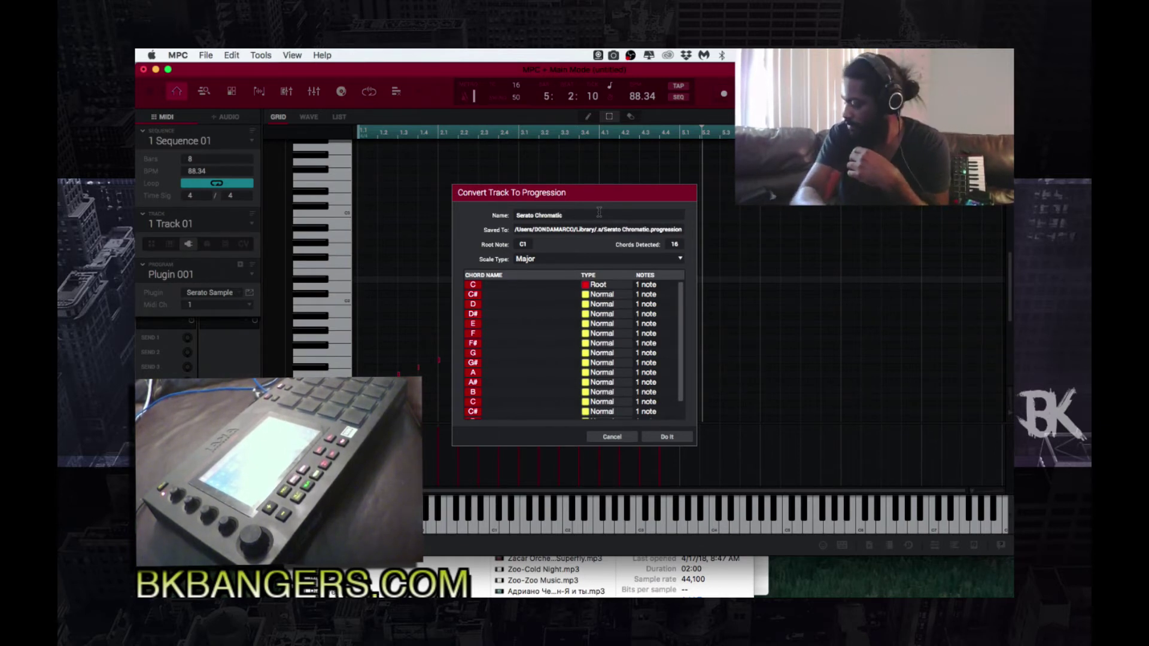
pyautogui.write(' Pads')
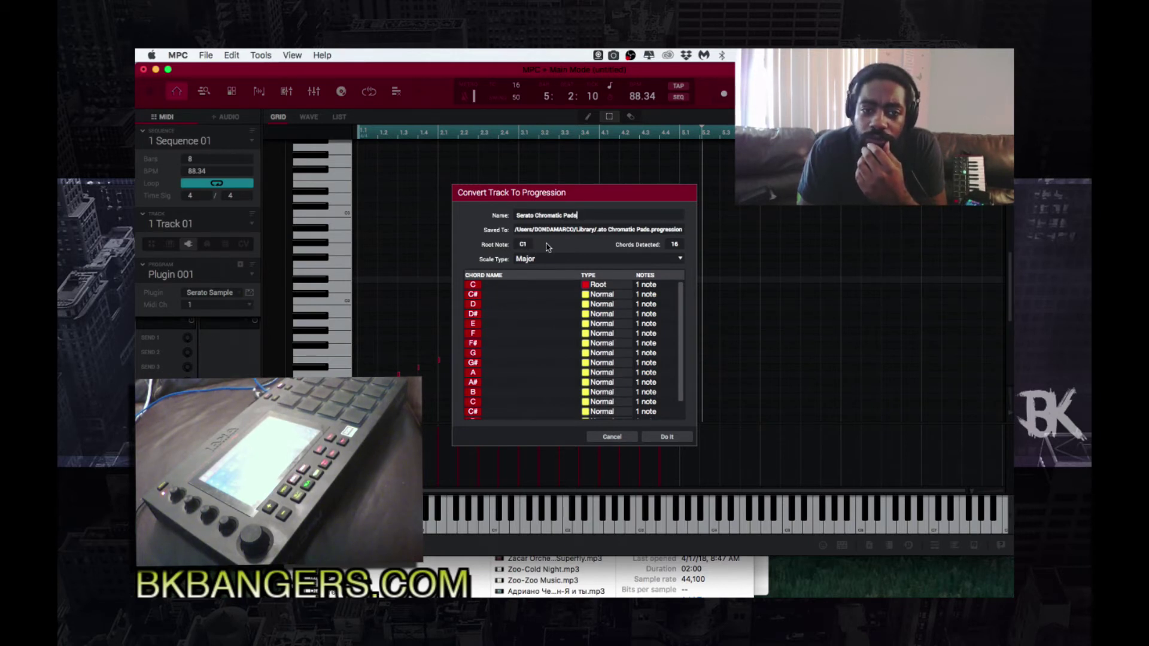
# Step: Try the Natural Minor scale type for the progression and mark the A chord as BelowRoot
pyautogui.click(679, 259)
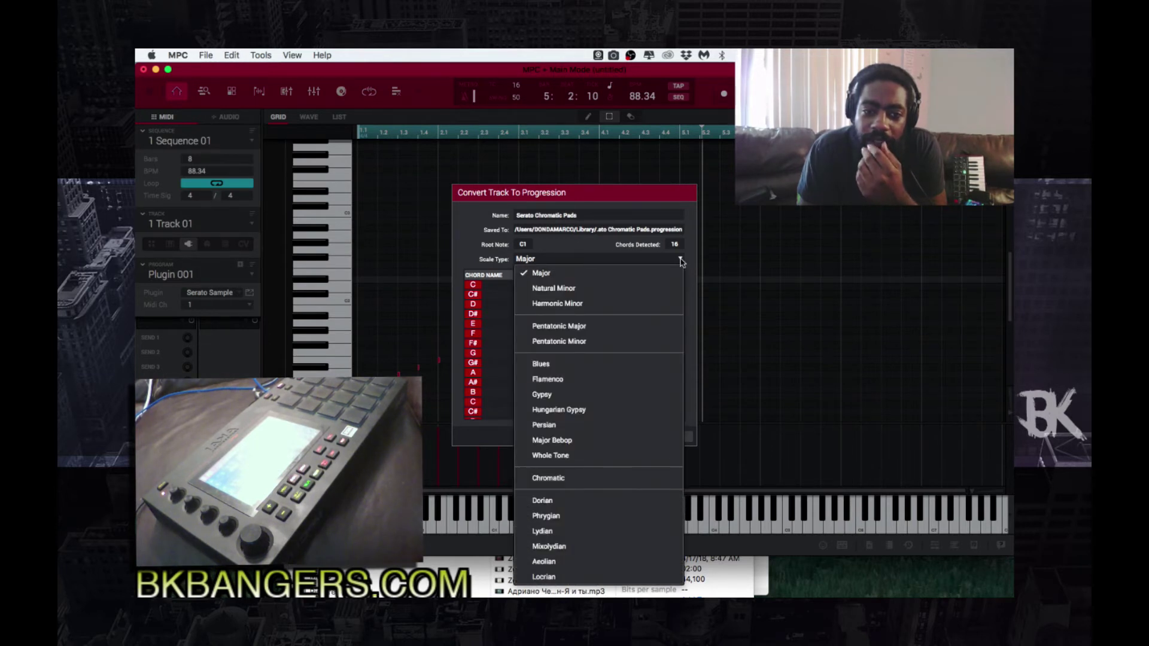
pyautogui.click(665, 285)
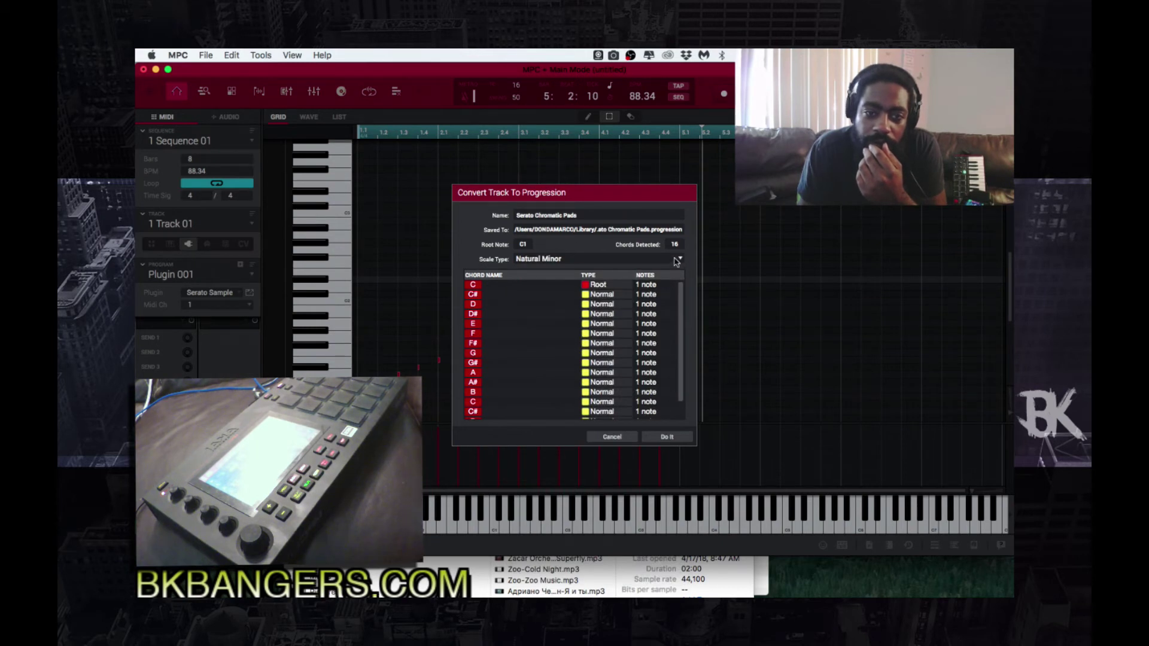
pyautogui.click(585, 371)
pyautogui.scroll(-2, 546, 407)
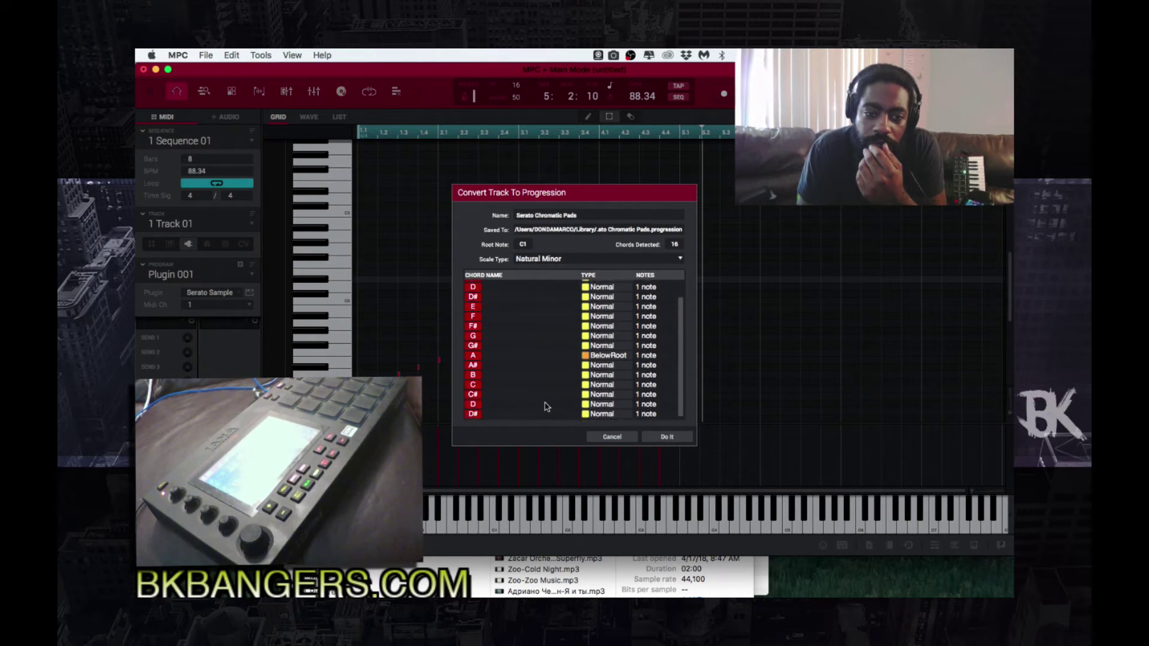
pyautogui.scroll(2, 546, 407)
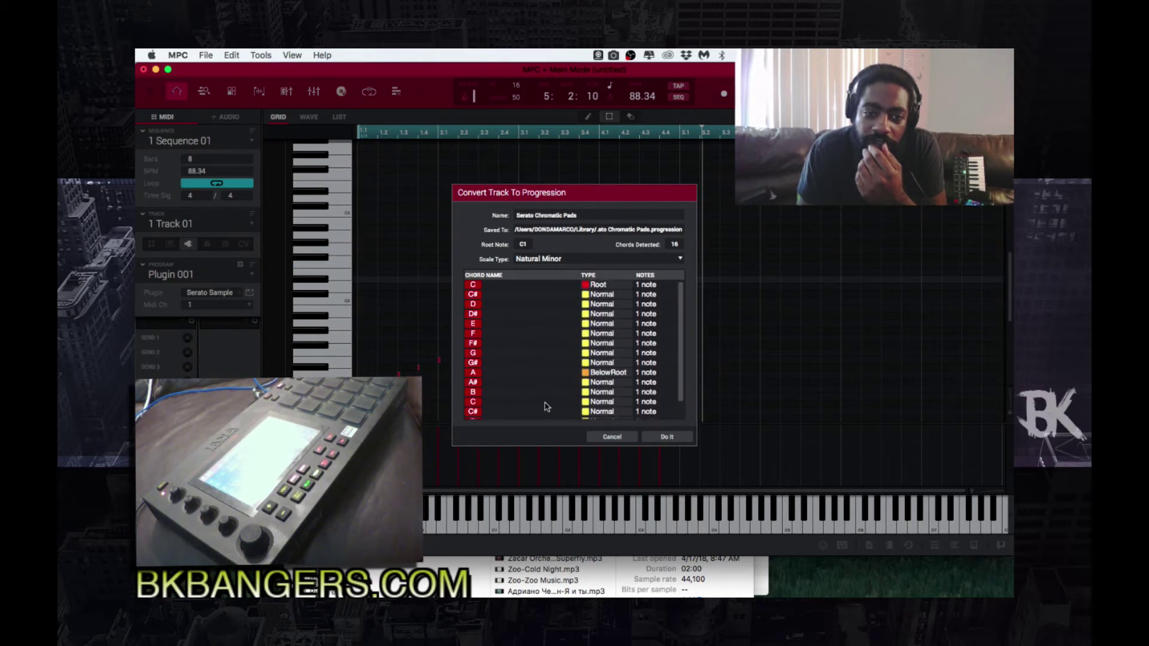
pyautogui.scroll(-2, 529, 393)
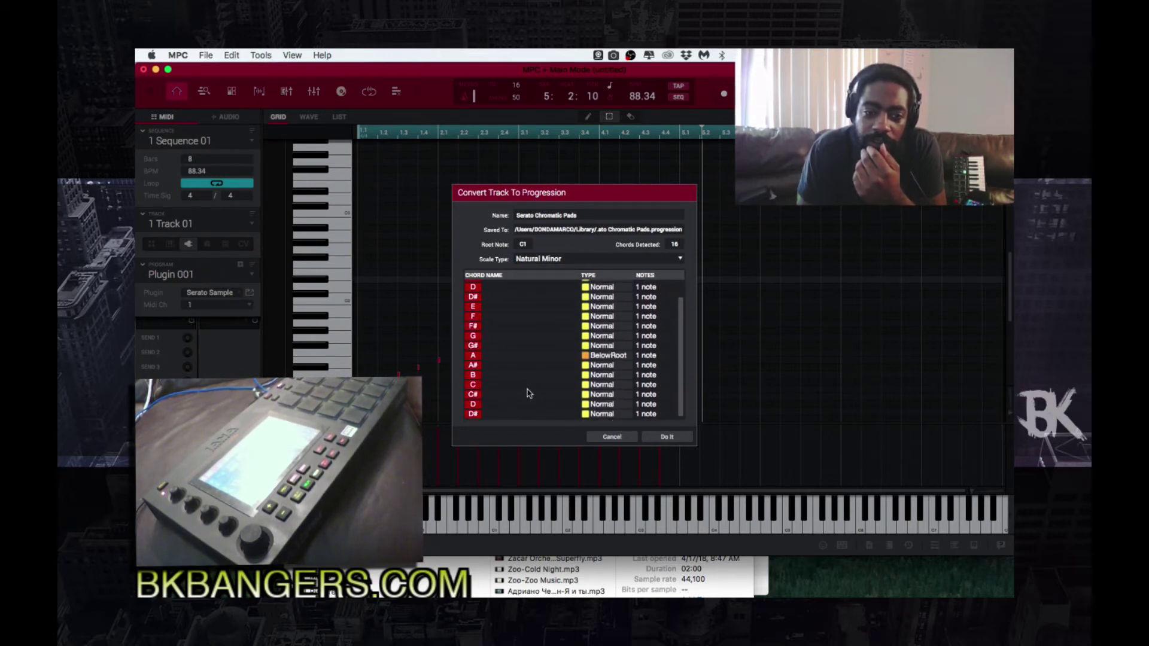
pyautogui.scroll(2, 520, 375)
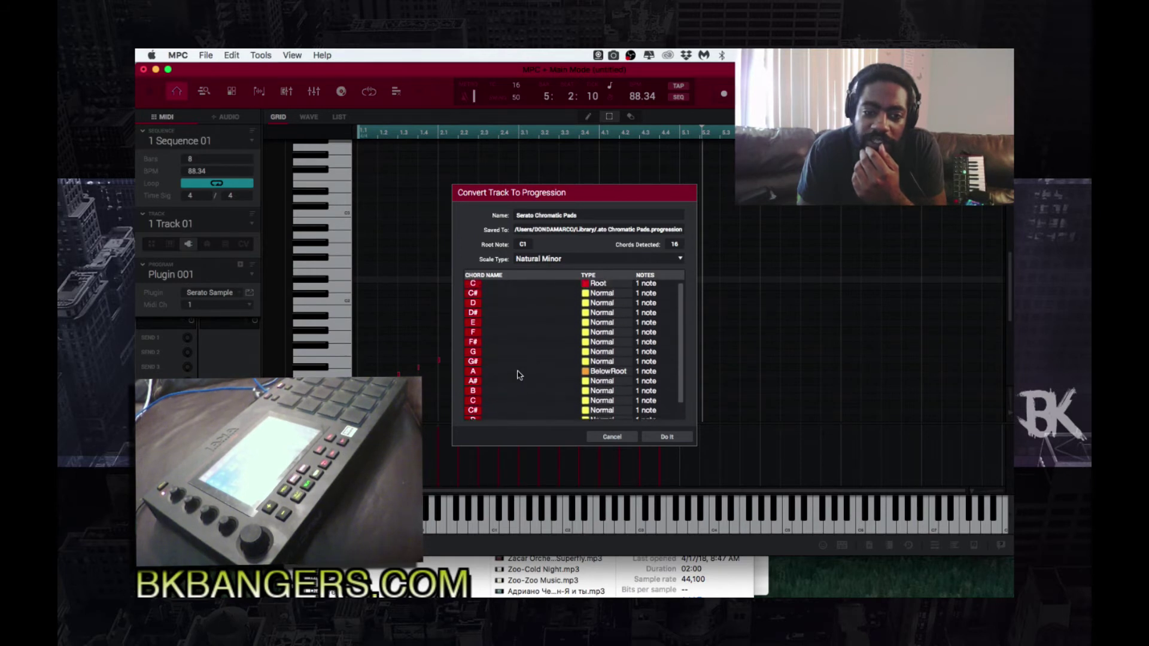
# Step: Set the scale type to Major and convert the track to the progression
pyautogui.click(681, 261)
pyautogui.click(660, 267)
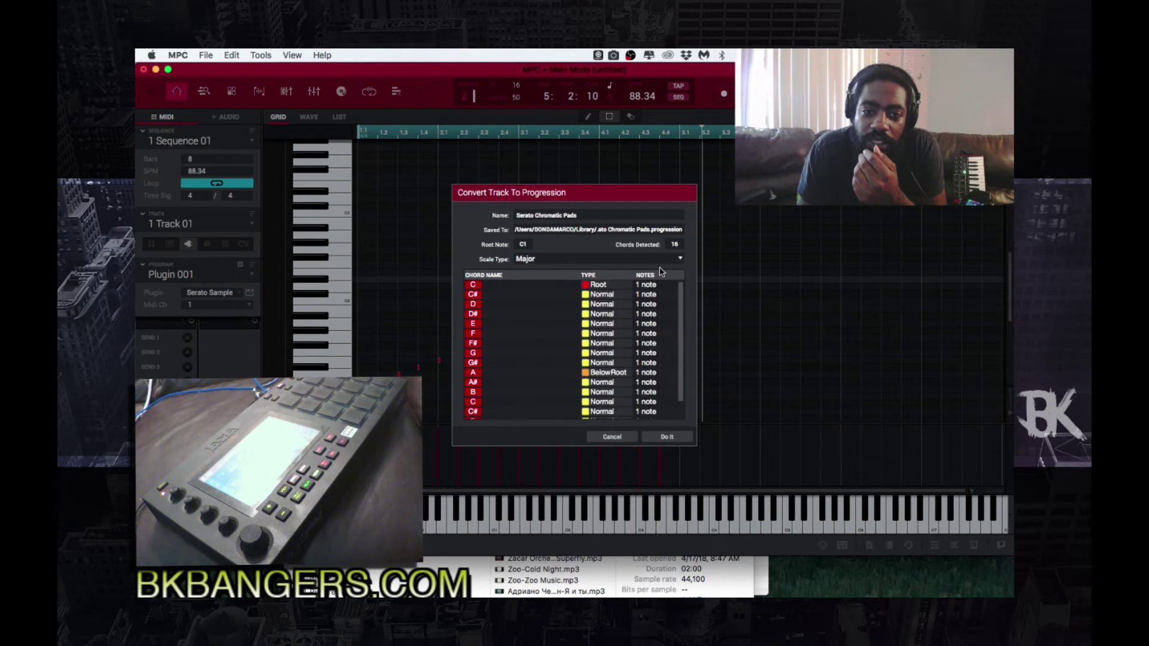
pyautogui.scroll(-2, 529, 391)
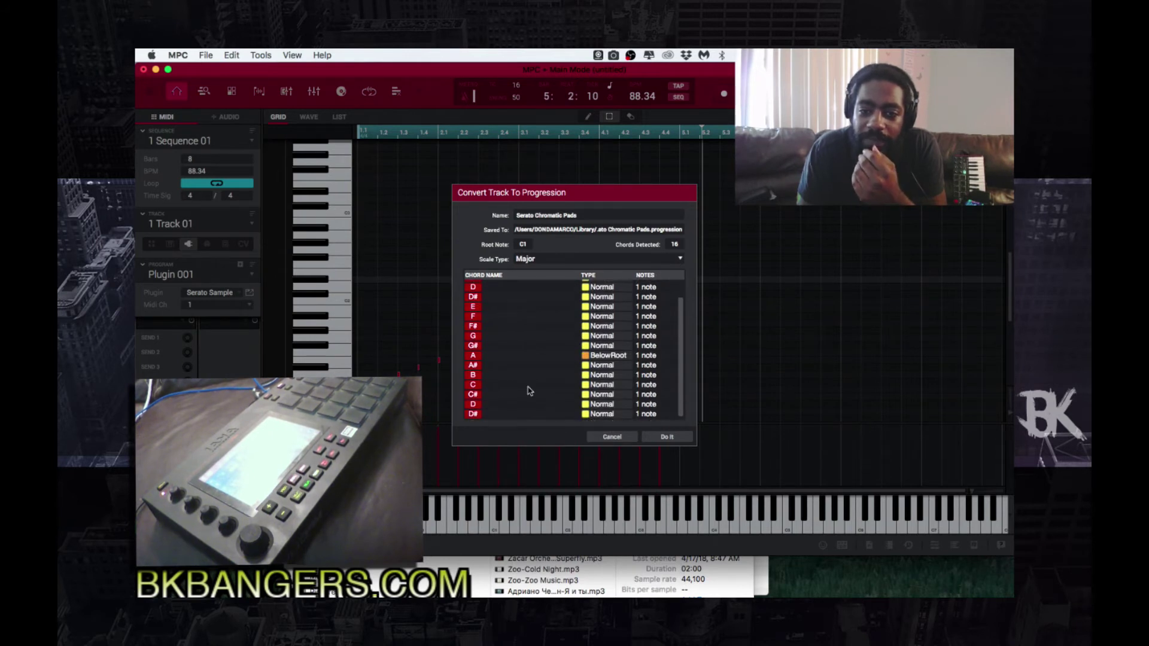
pyautogui.scroll(2, 529, 392)
pyautogui.click(660, 261)
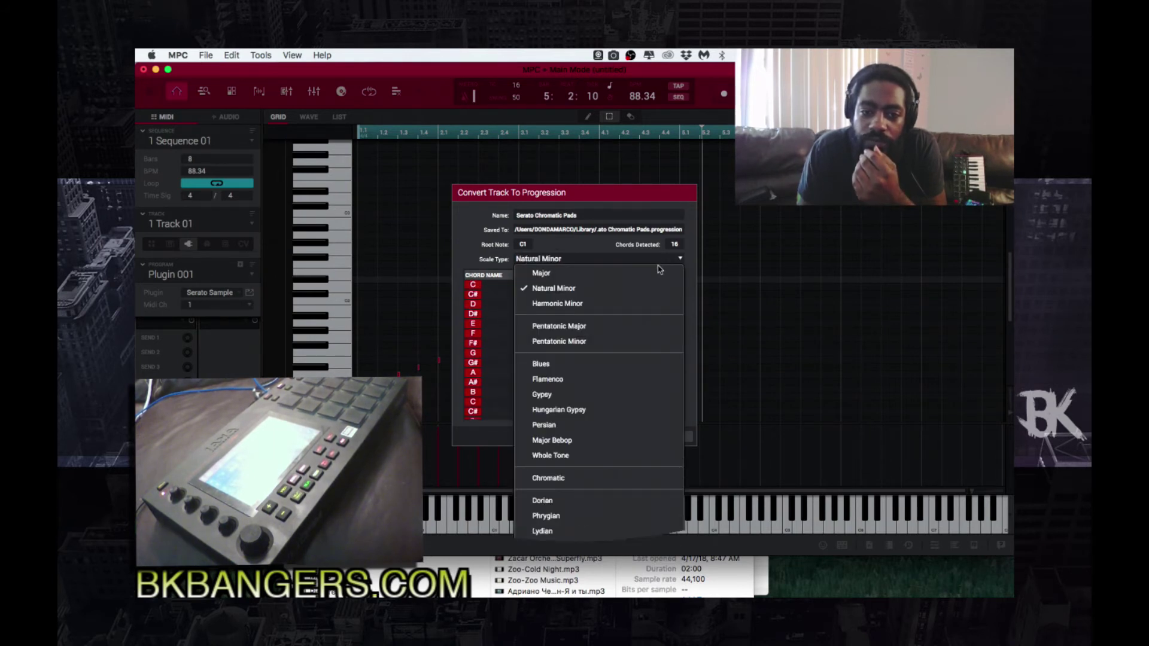
pyautogui.click(656, 274)
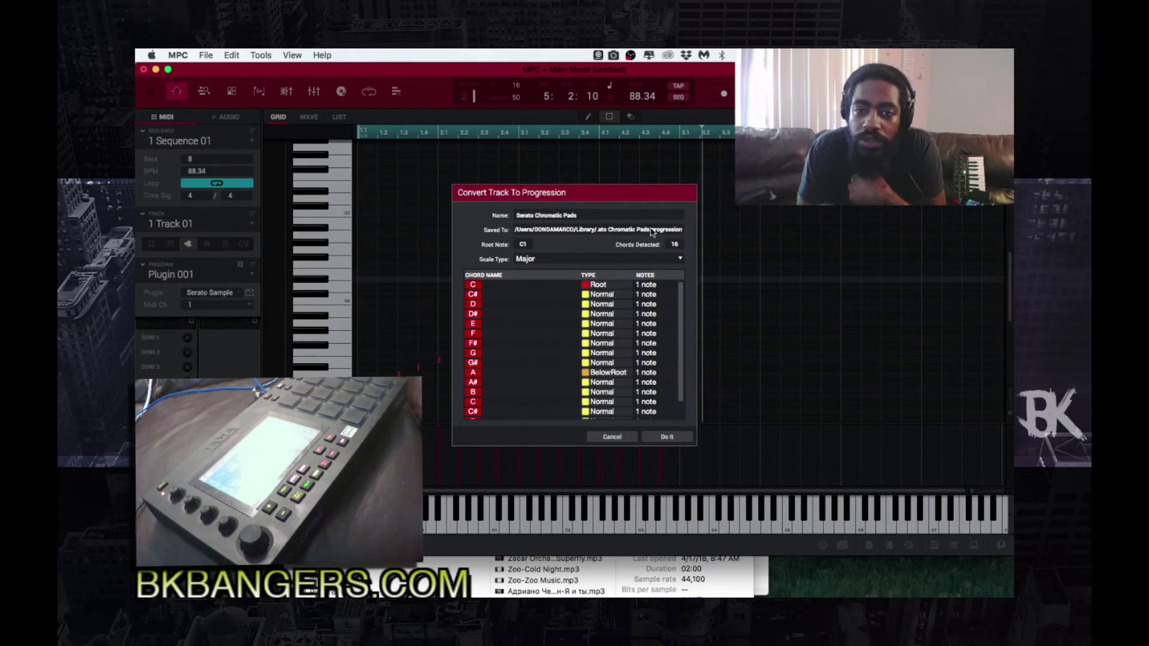
pyautogui.click(668, 437)
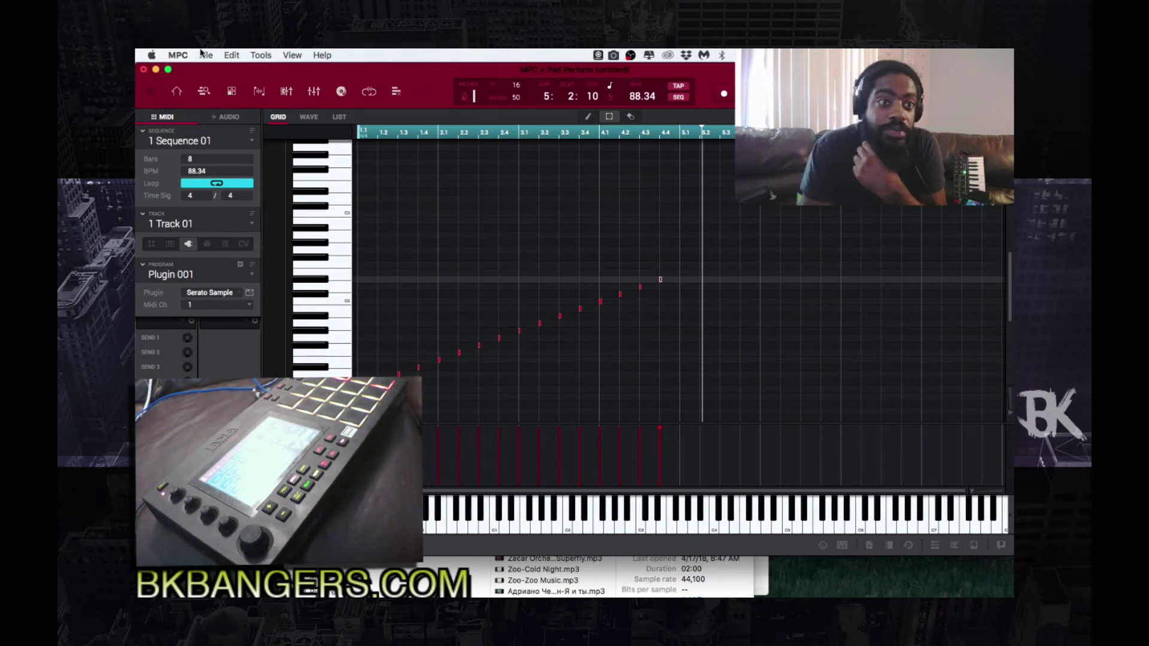
pyautogui.click(259, 55)
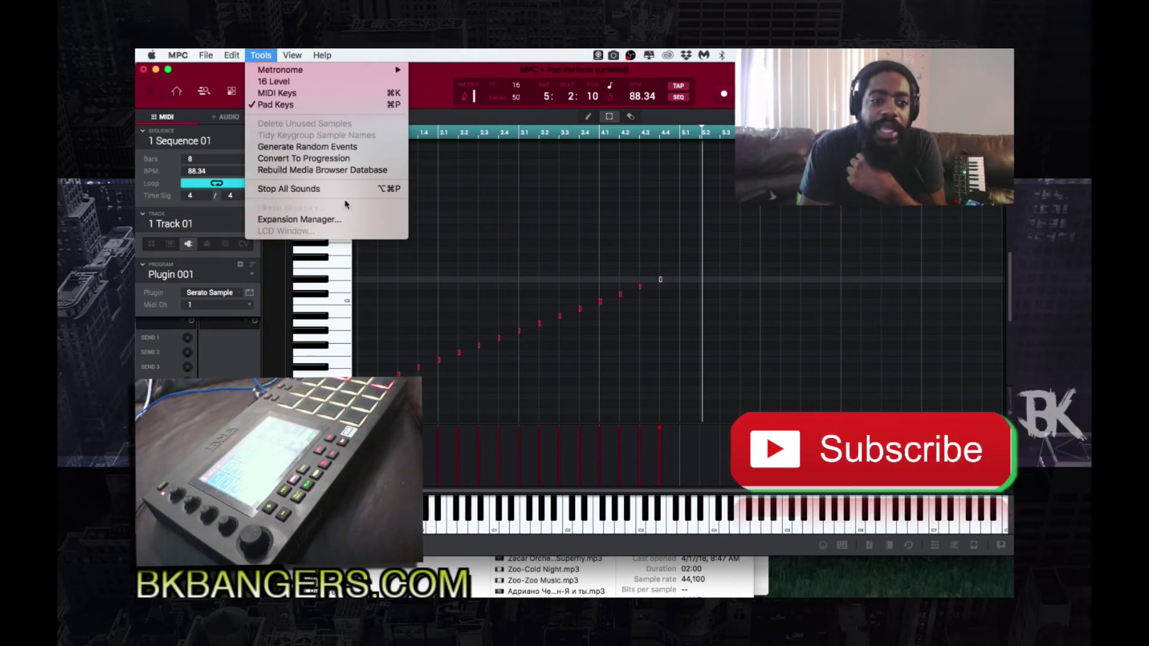
pyautogui.click(409, 65)
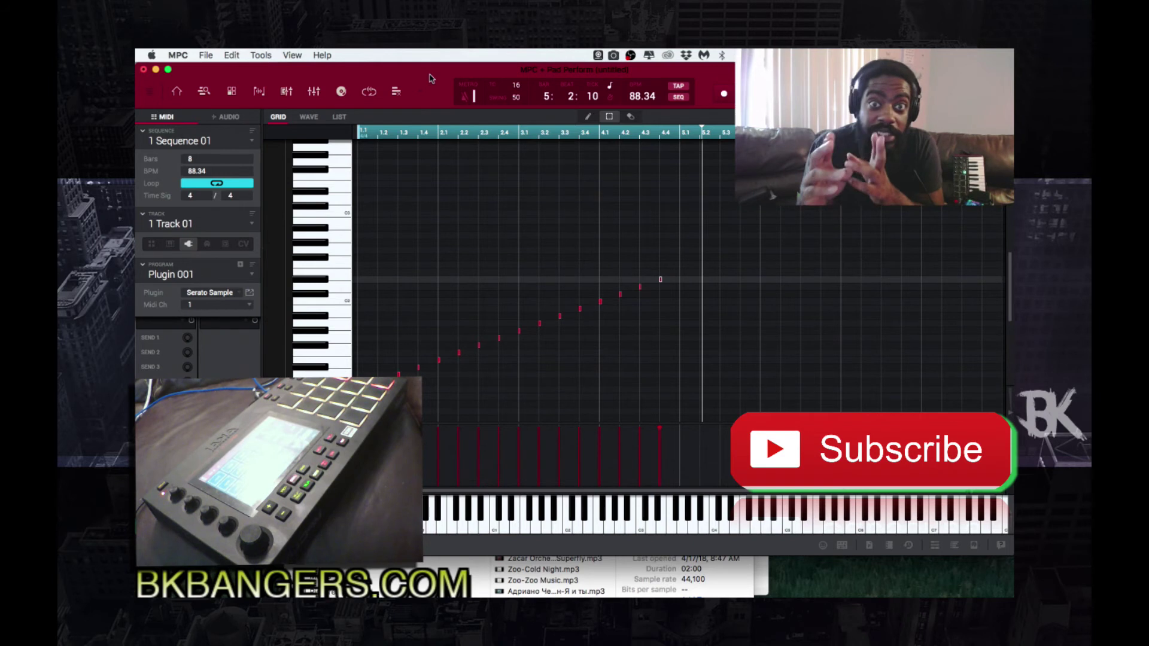
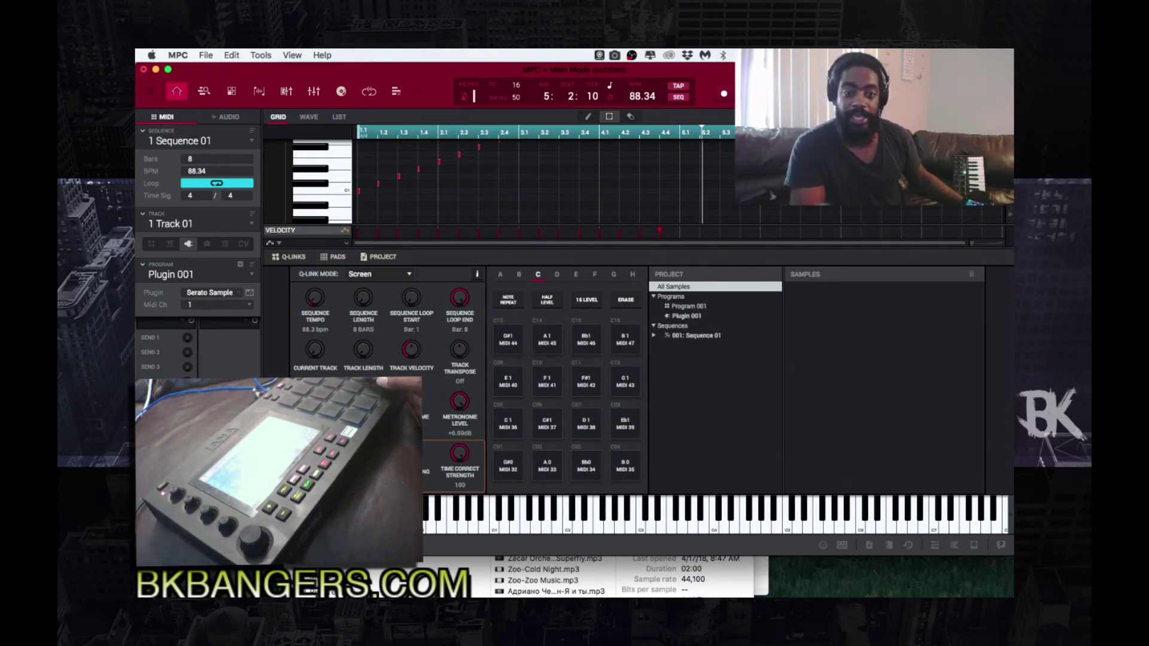
# Step: Play the C1 pad in bank C and open the Serato Sample plugin window
pyautogui.click(510, 425)
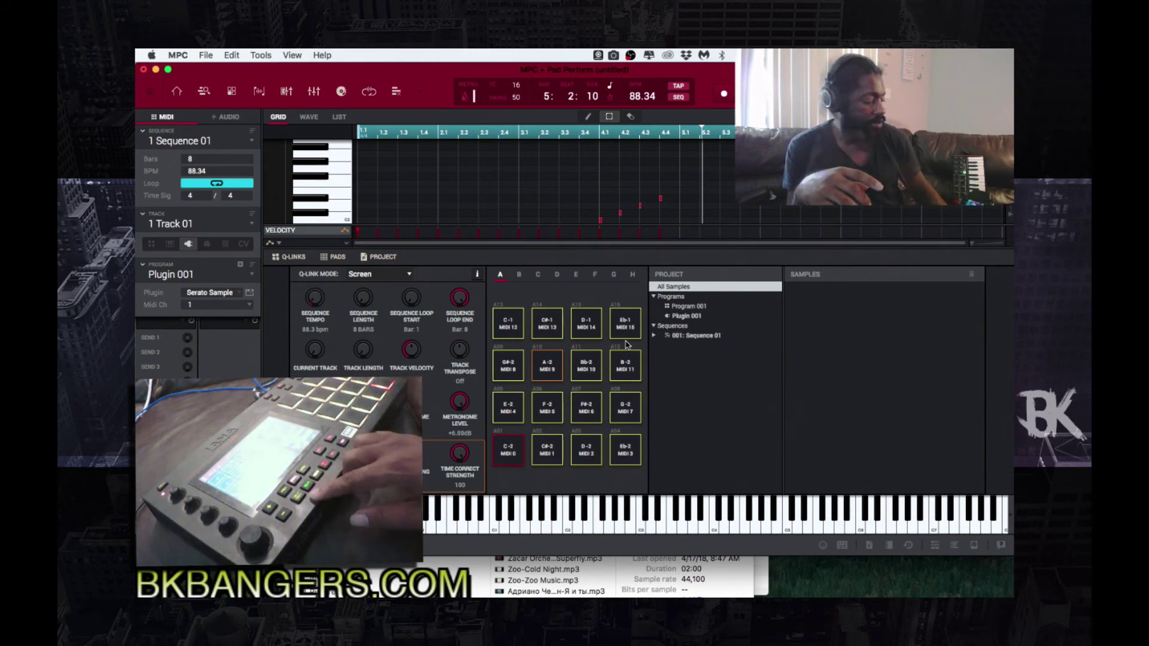
pyautogui.click(247, 293)
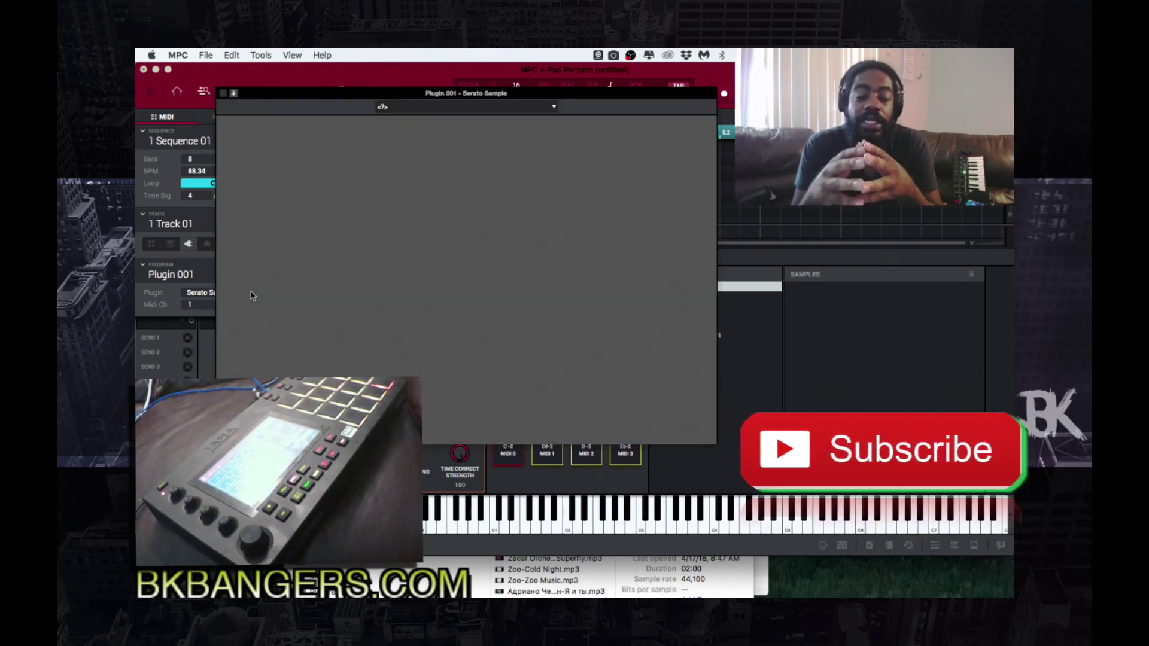